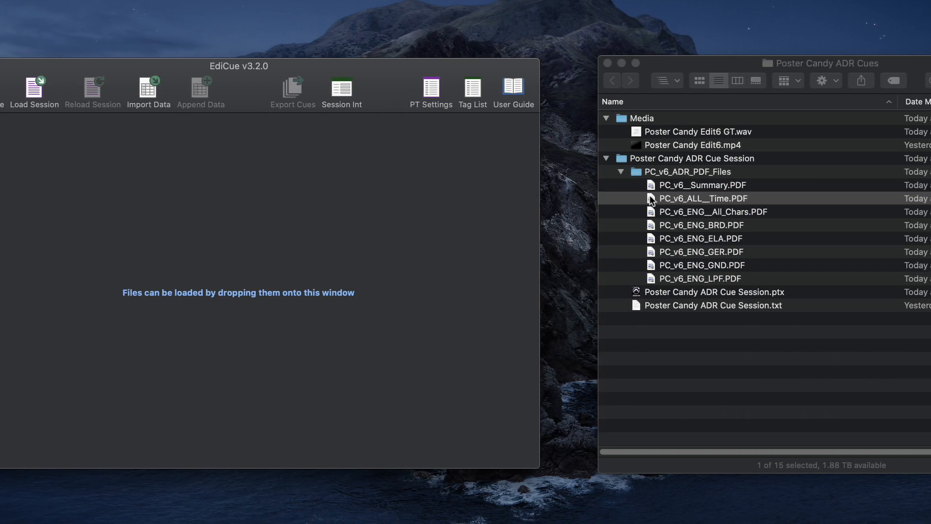
Look through both pages of the all-fields cue list in PC_v6_ALL__Time.PDF and close it
{"action": "double_click", "coordinate": [652, 199]}
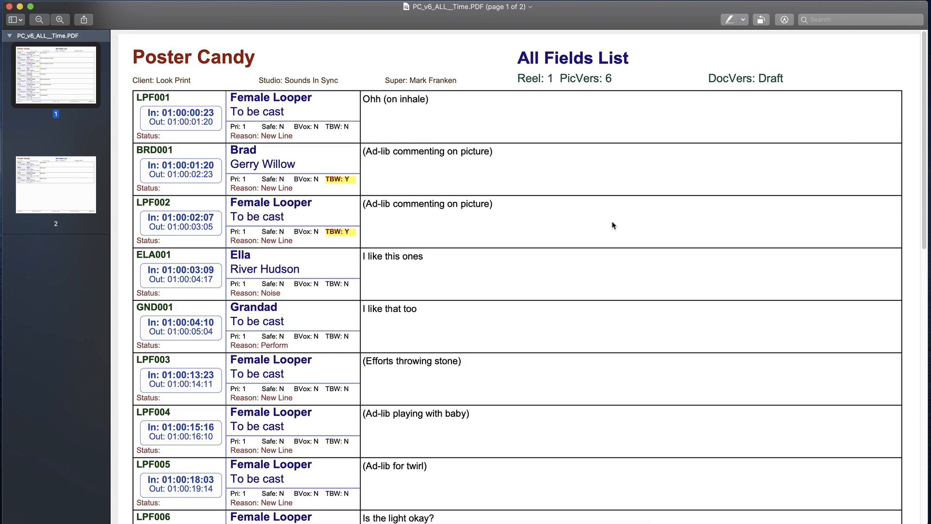
{"action": "scroll", "coordinate": [615, 224], "scroll_direction": "down", "scroll_amount": 5}
{"action": "scroll", "coordinate": [614, 224], "scroll_direction": "down", "scroll_amount": 15}
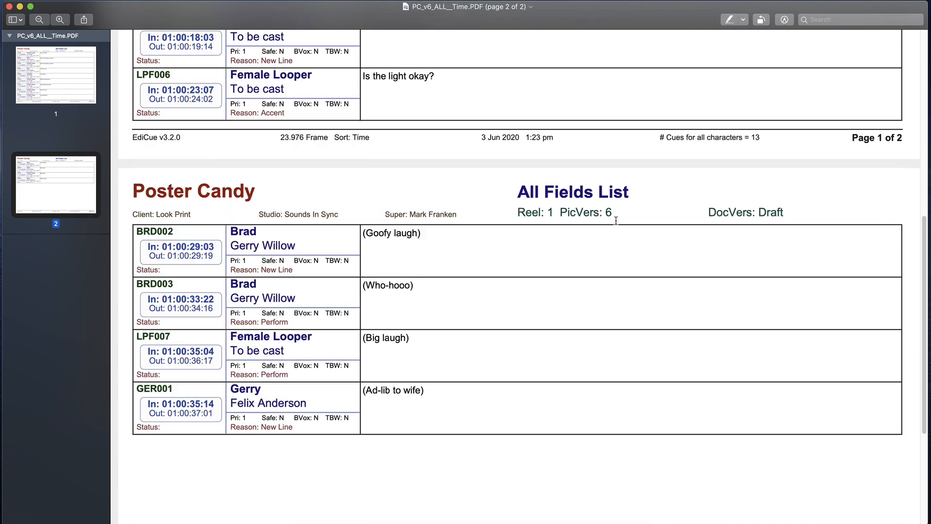
{"action": "key", "text": "super+w"}
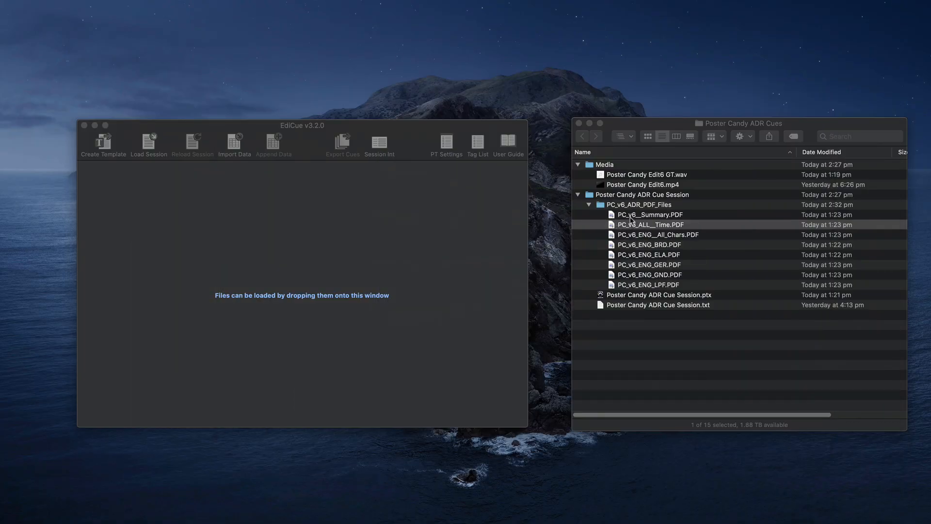
View PC_v6__Summary.PDF and the engineer's list PC_v6_ENG_BRD.PDF, closing each one after viewing
{"action": "double_click", "coordinate": [631, 217]}
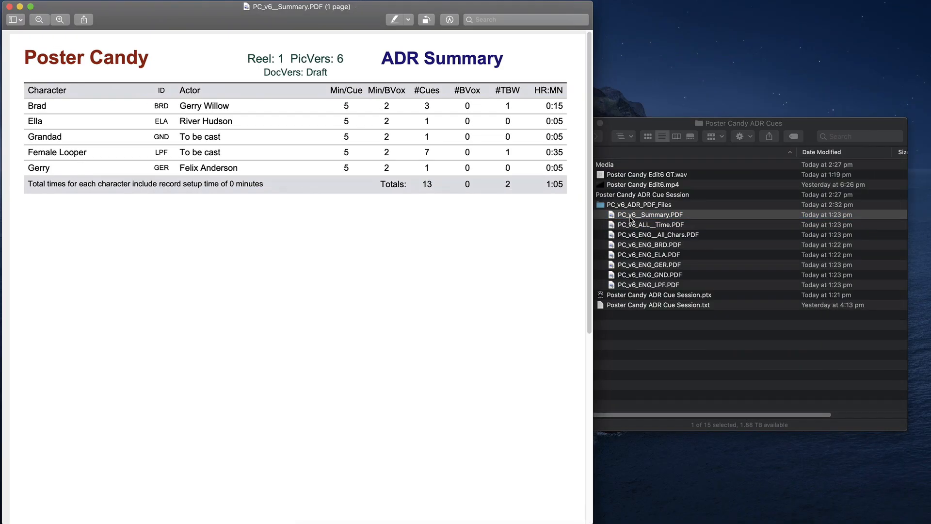
{"action": "key", "text": "super+w"}
{"action": "double_click", "coordinate": [640, 245]}
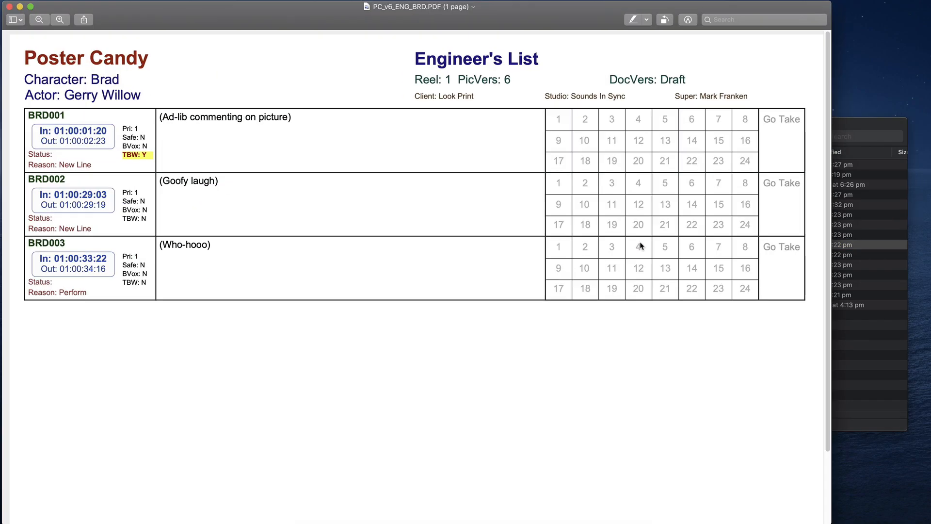
{"action": "key", "text": "super+w"}
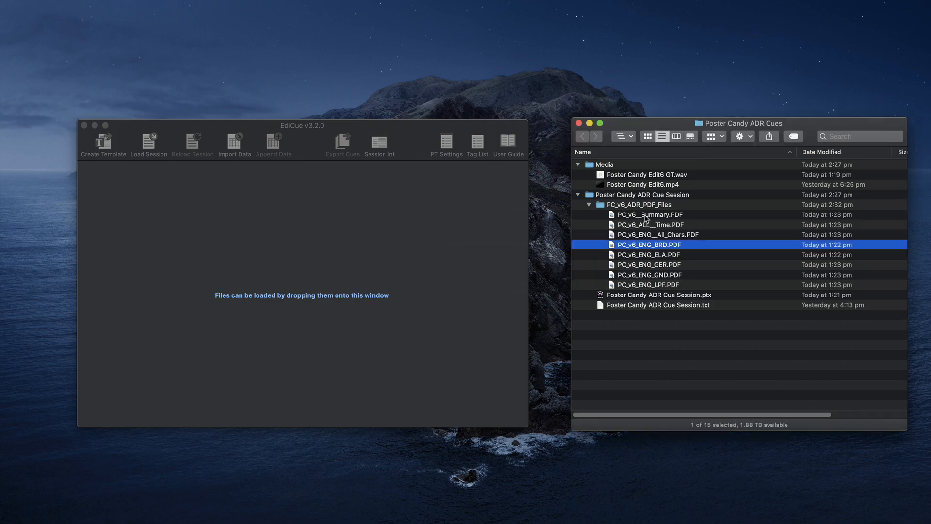
{"action": "left_click", "coordinate": [644, 219]}
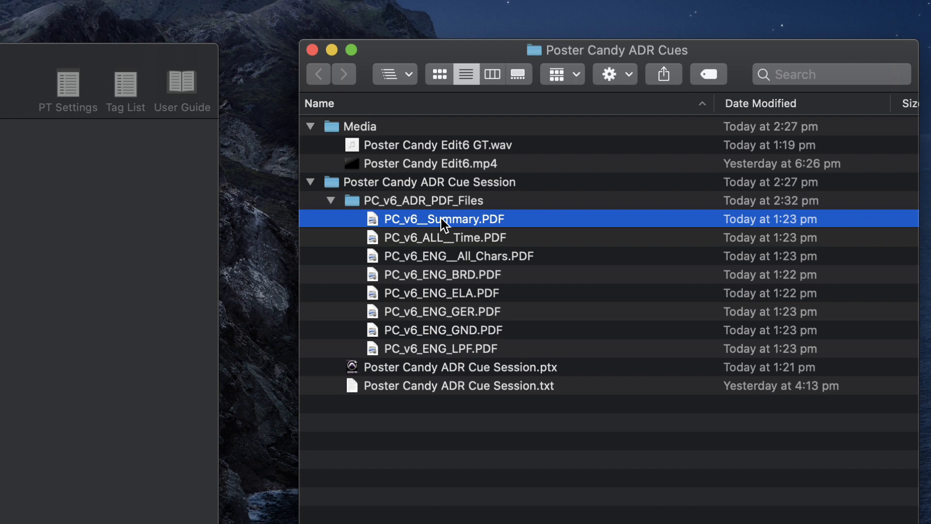
{"action": "left_click", "coordinate": [455, 238], "text": "shift"}
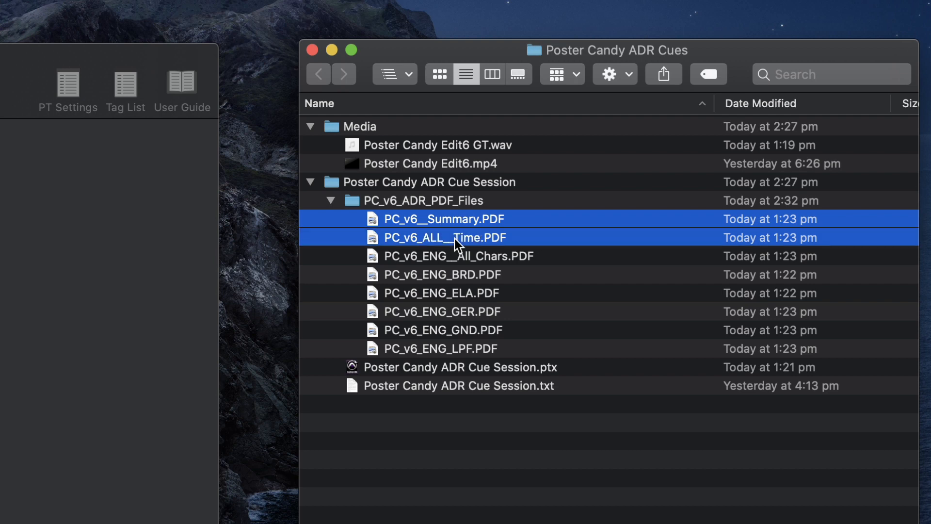
{"action": "left_click", "coordinate": [464, 260], "text": "shift"}
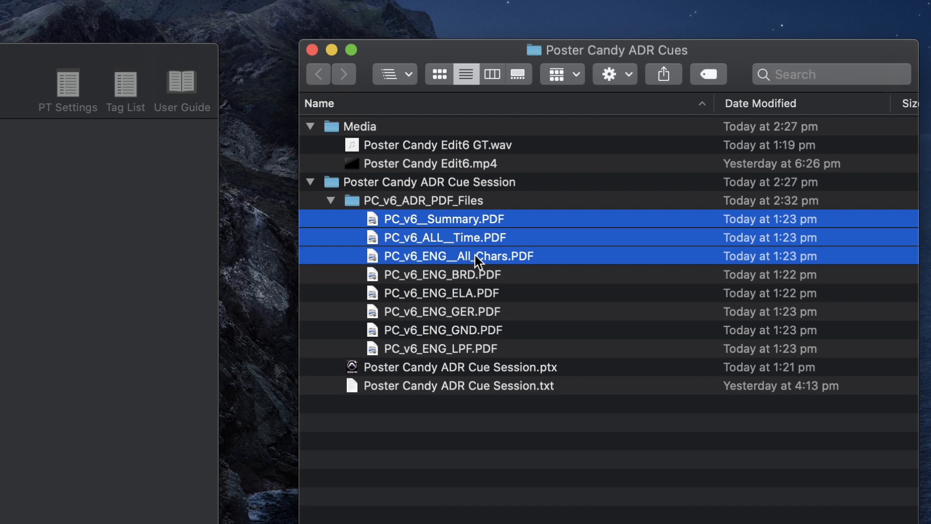
{"action": "left_click", "coordinate": [456, 275]}
{"action": "left_click", "coordinate": [460, 293]}
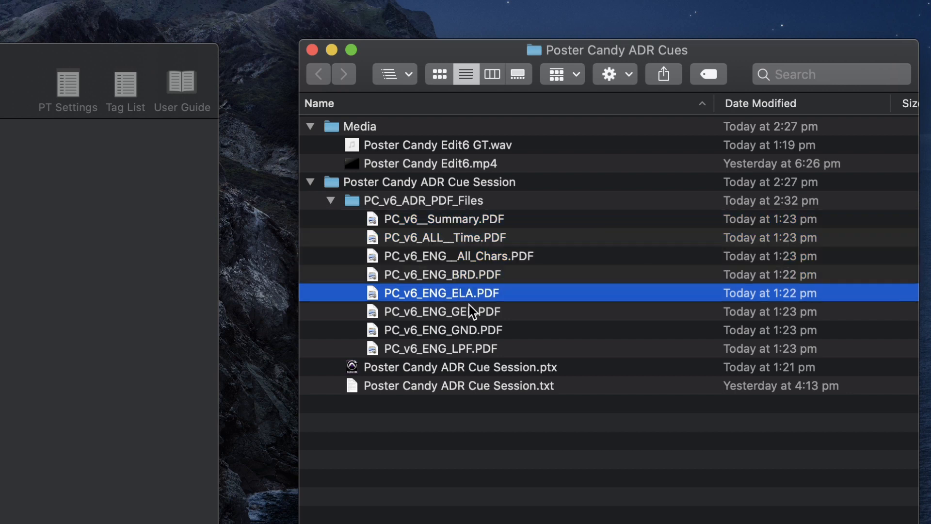
{"action": "left_click", "coordinate": [472, 313]}
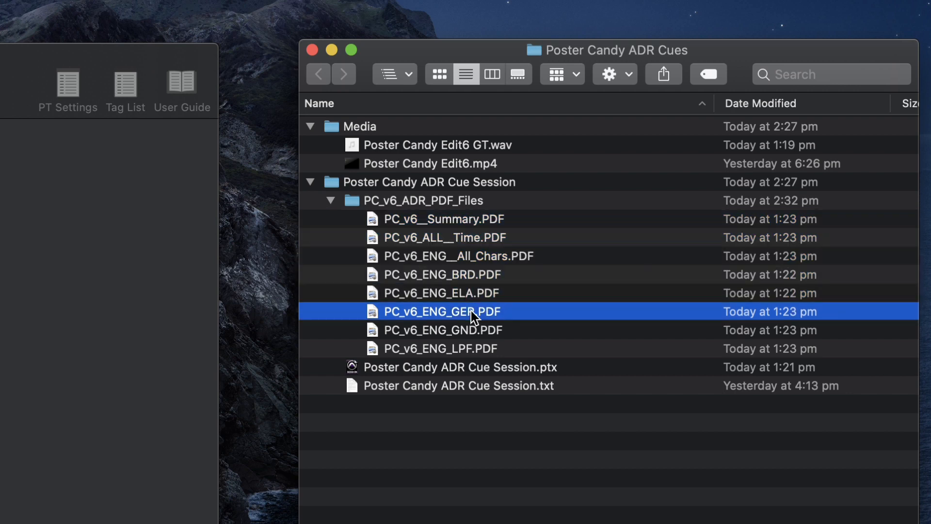
Load PC_v6_ALL__Time.PDF into EdiCue and check its export settings before returning to the main settings
{"action": "left_click", "coordinate": [445, 228]}
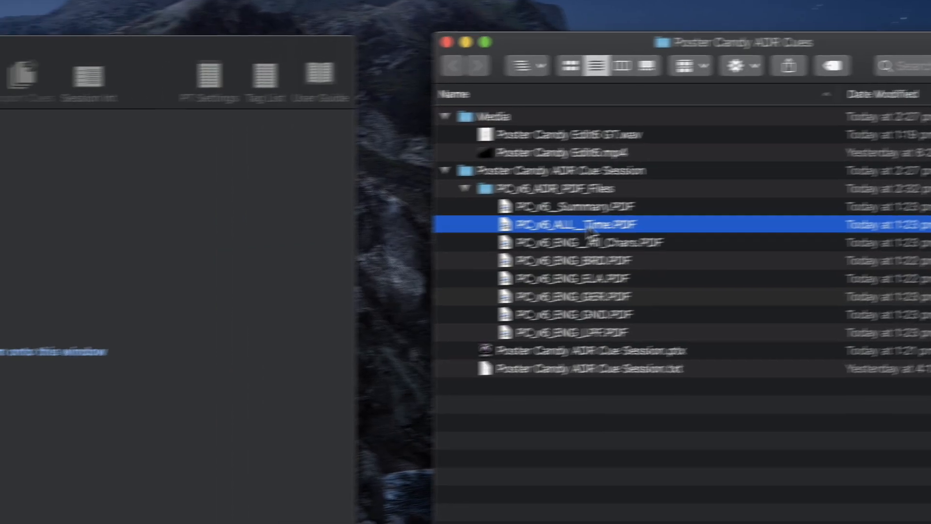
{"action": "left_click_drag", "start_coordinate": [458, 244], "coordinate": [114, 243]}
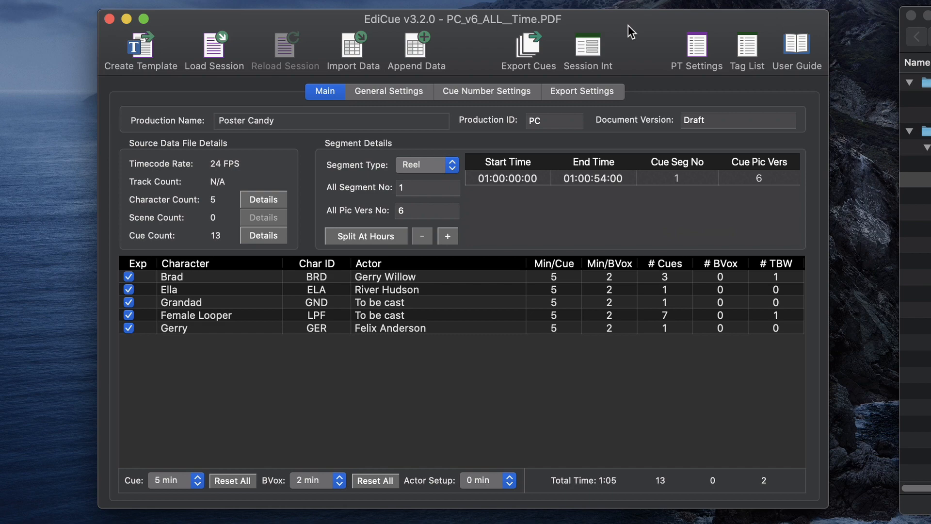
{"action": "left_click", "coordinate": [585, 92]}
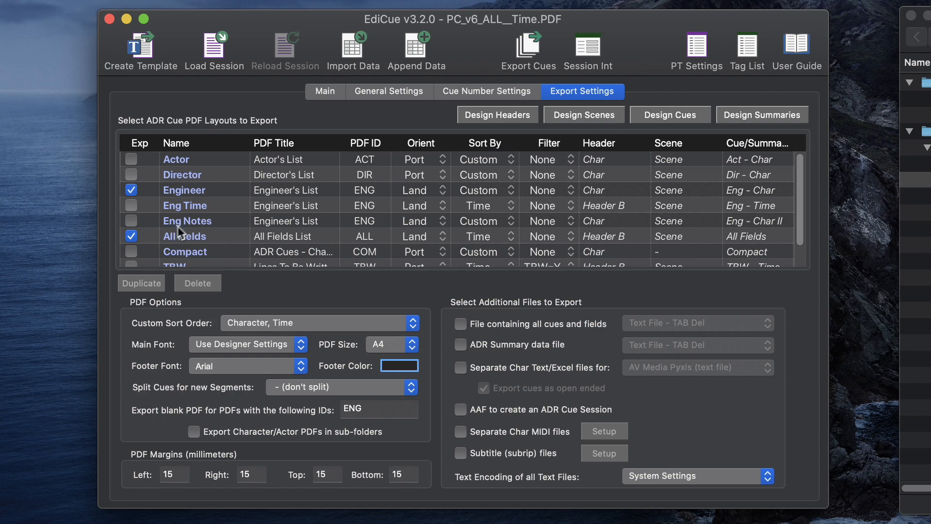
{"action": "left_click", "coordinate": [324, 90]}
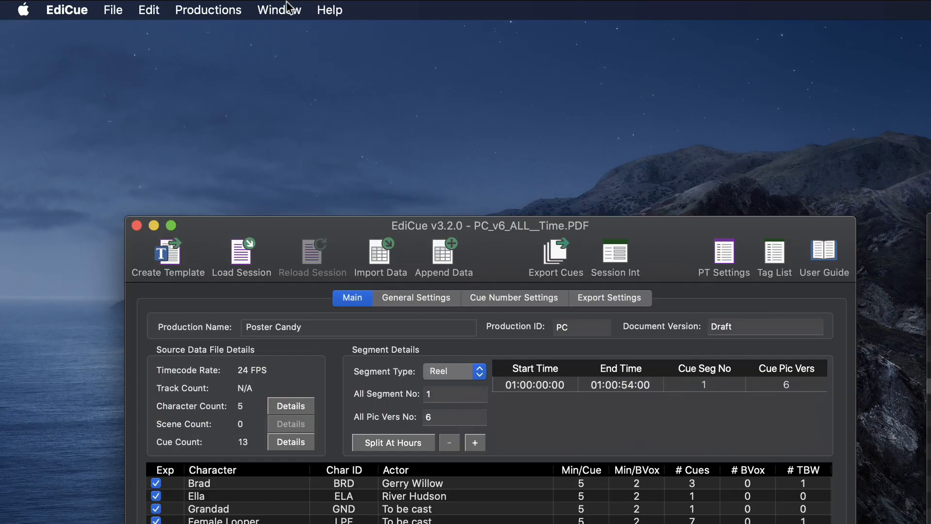
Add Poster Candy Edit6.mp4 as a source movie for the movie export, with its current timecode set to 00:59:49:00
{"action": "left_click", "coordinate": [286, 7]}
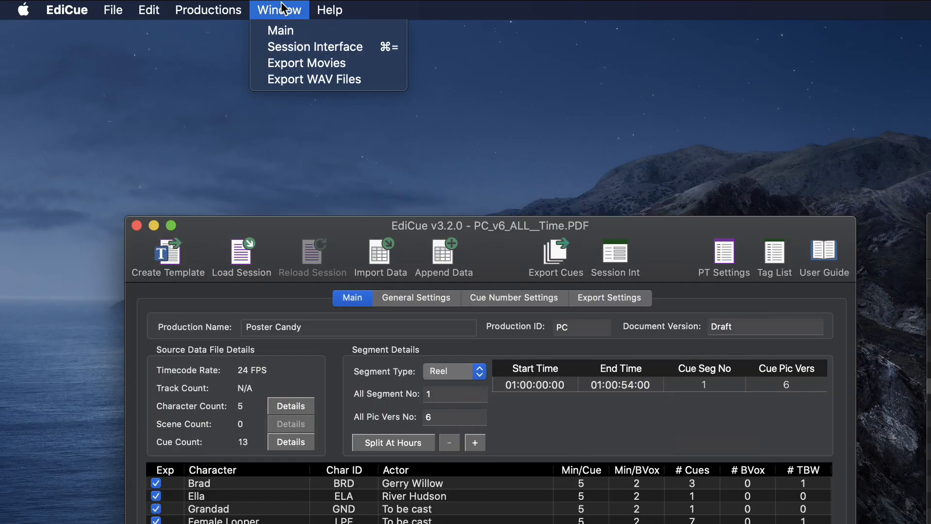
{"action": "left_click", "coordinate": [295, 65]}
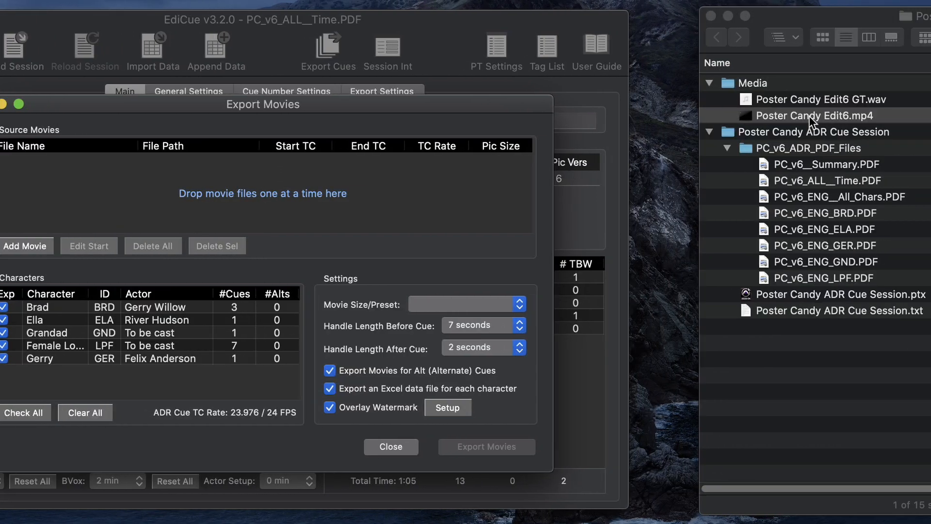
{"action": "left_click_drag", "start_coordinate": [809, 115], "coordinate": [320, 180]}
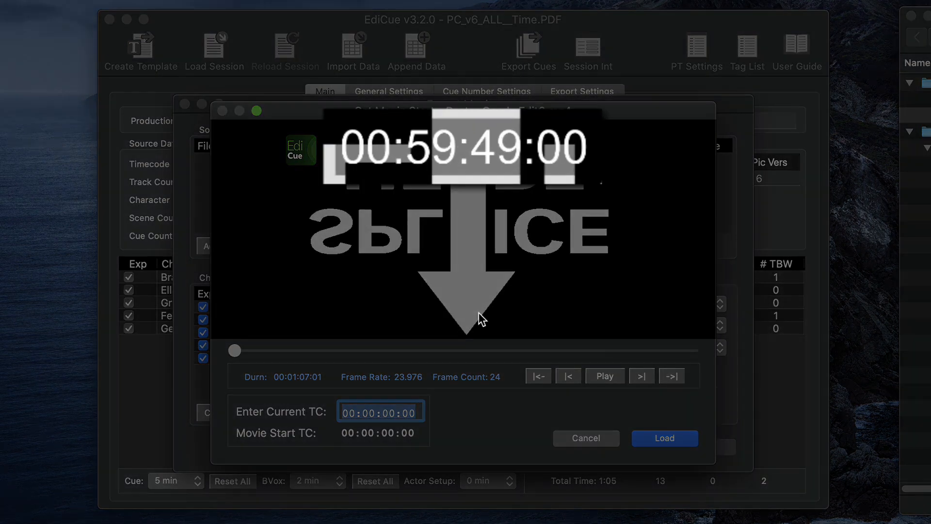
{"action": "type", "text": "00:5"}
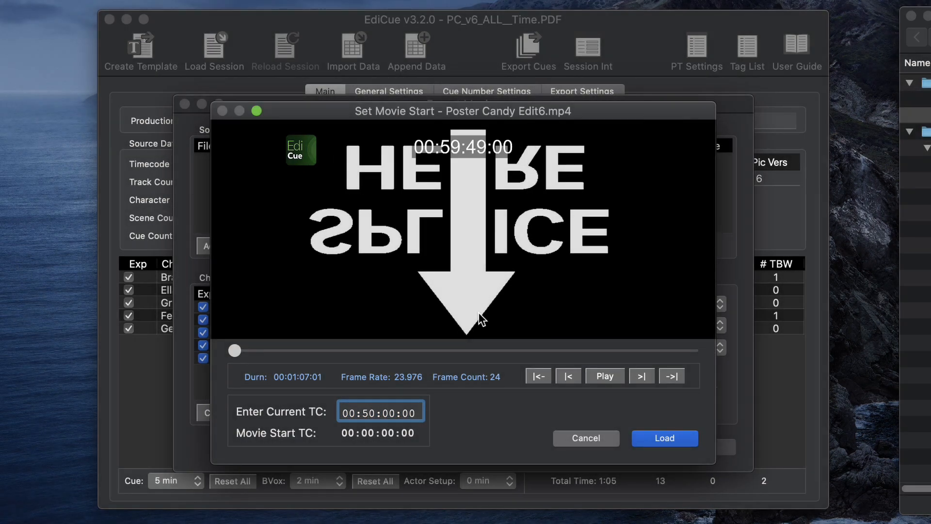
{"action": "type", "text": "9:49"}
{"action": "key", "text": "Return"}
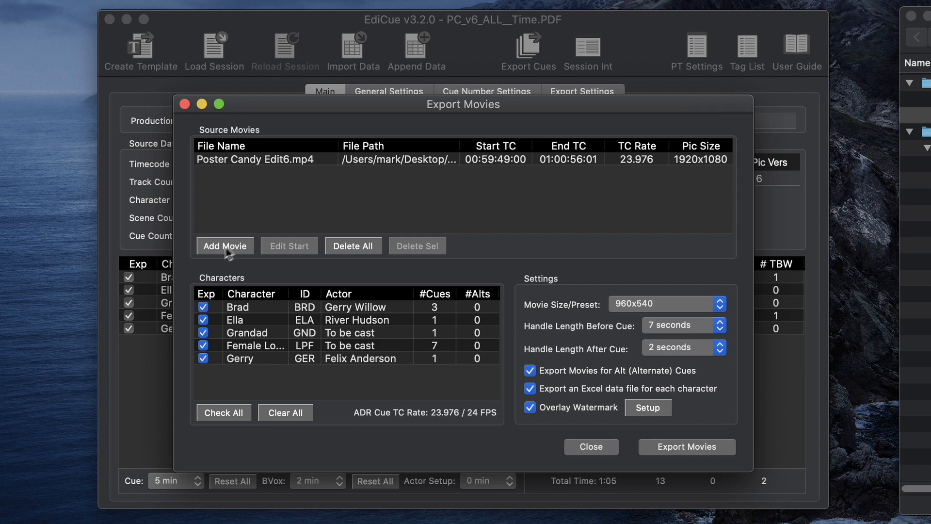
Restrict the movie export to the Female Looper character only, excluding all other characters
{"action": "left_click", "coordinate": [202, 319]}
{"action": "left_click", "coordinate": [203, 332]}
{"action": "left_click", "coordinate": [203, 345]}
{"action": "left_click", "coordinate": [203, 359]}
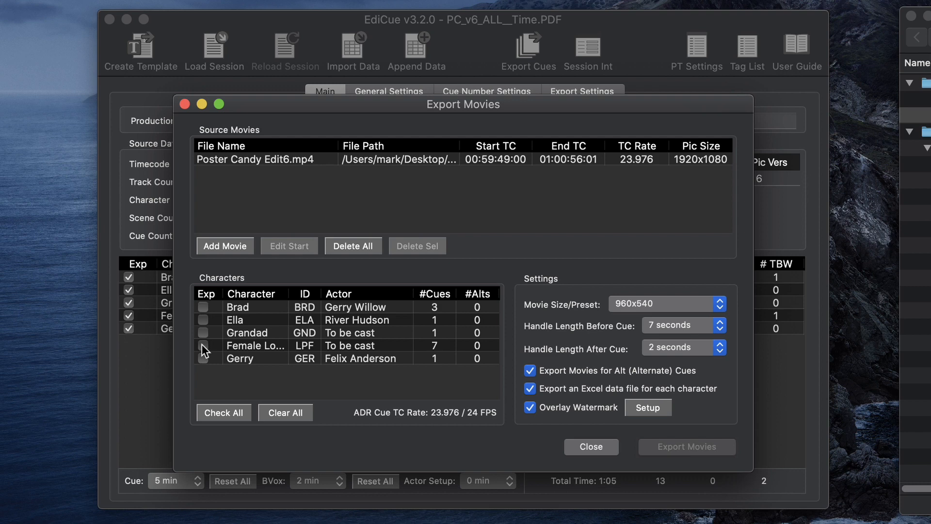
{"action": "left_click", "coordinate": [202, 345], "text": "super"}
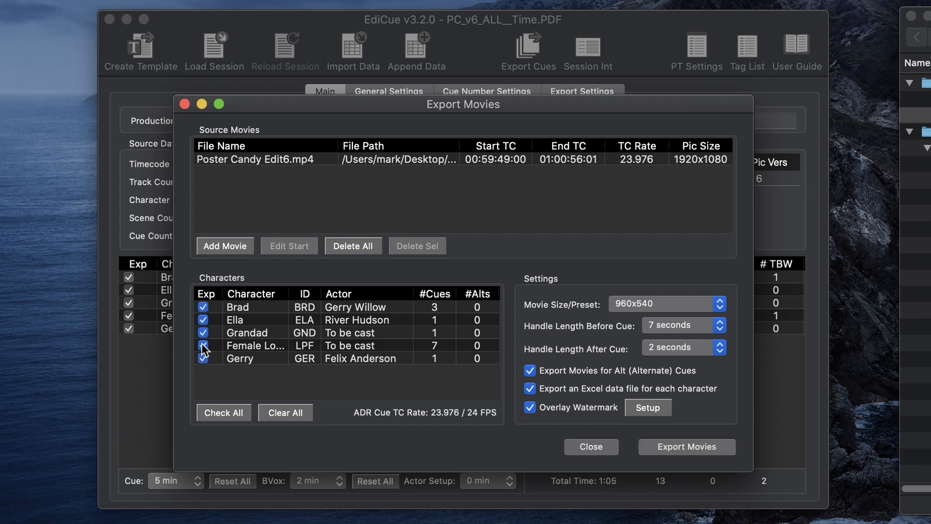
{"action": "left_click", "coordinate": [203, 345], "text": "super"}
{"action": "left_click", "coordinate": [203, 345], "text": "super"}
{"action": "left_click", "coordinate": [202, 346], "text": "super"}
{"action": "left_click", "coordinate": [203, 345]}
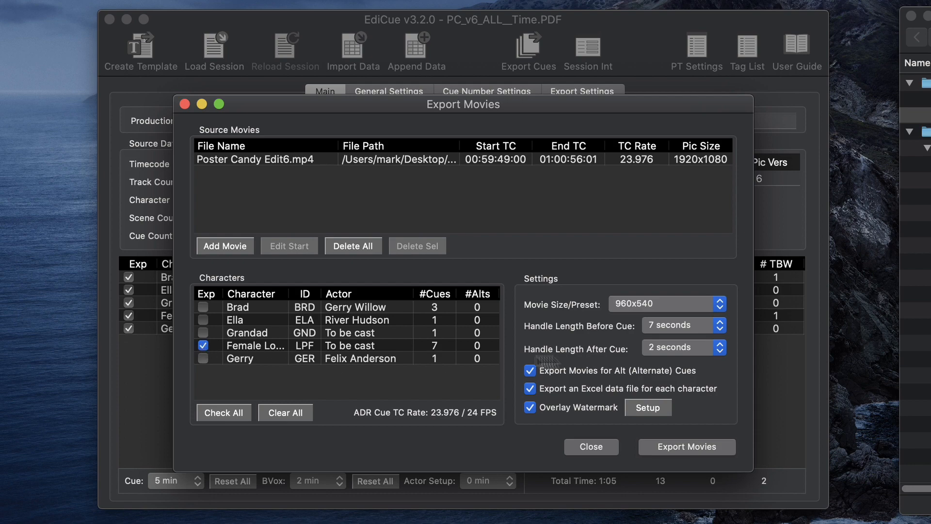
Try the Copy Source movie preset, restore 960x540, and keep a handle length of 7 seconds before each cue
{"action": "left_click", "coordinate": [697, 304]}
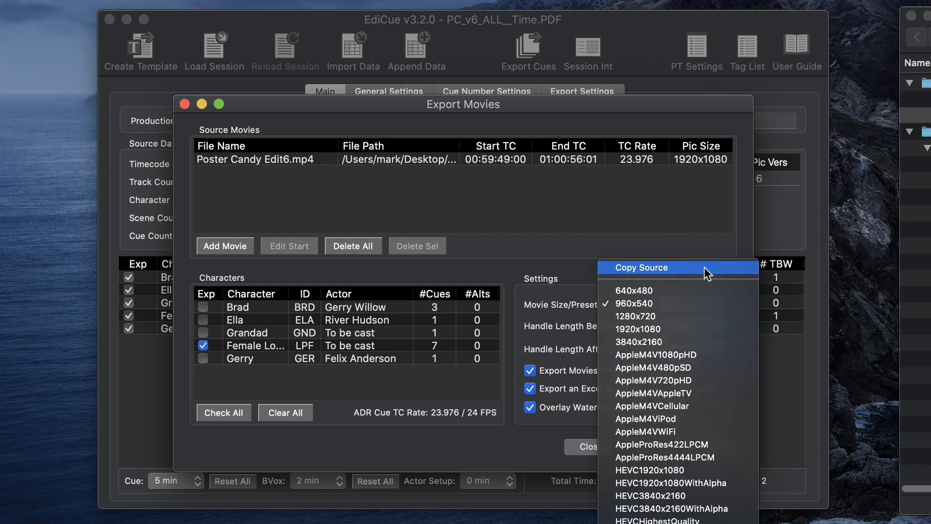
{"action": "left_click", "coordinate": [704, 267]}
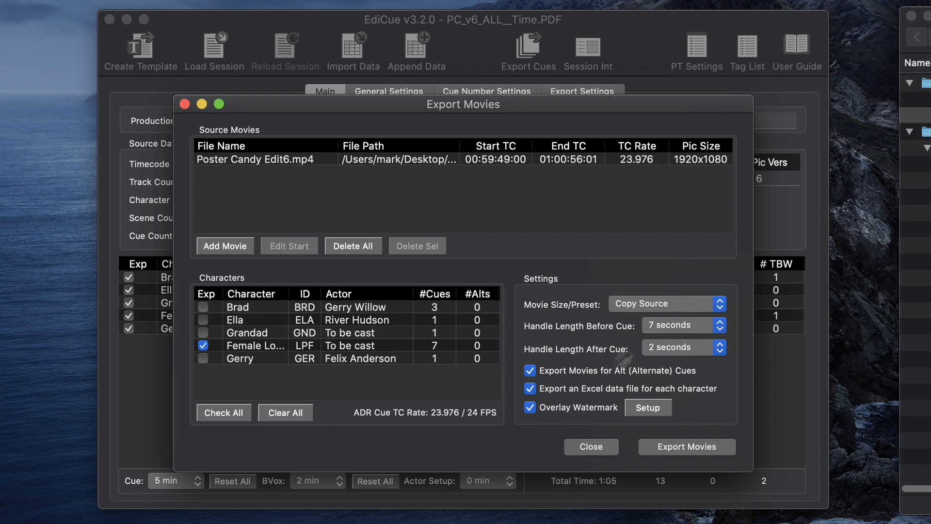
{"action": "left_click", "coordinate": [646, 304]}
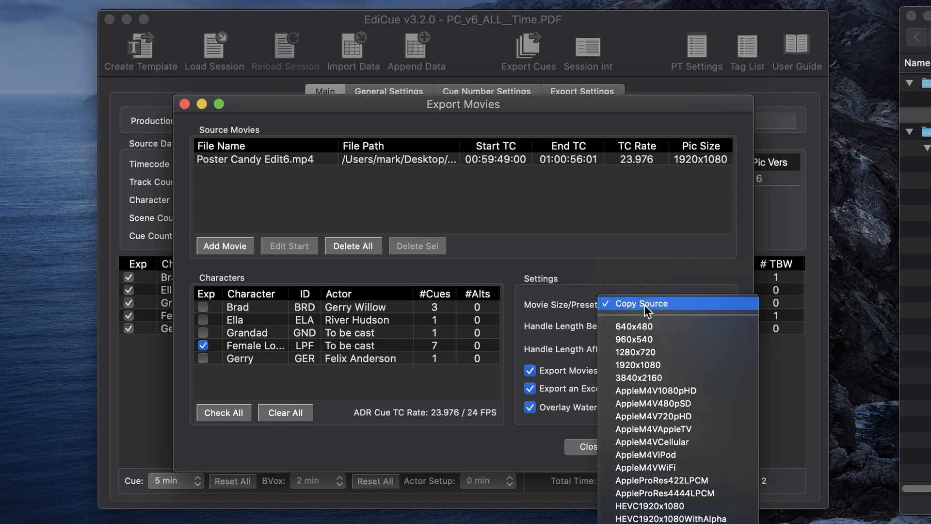
{"action": "left_click", "coordinate": [665, 340]}
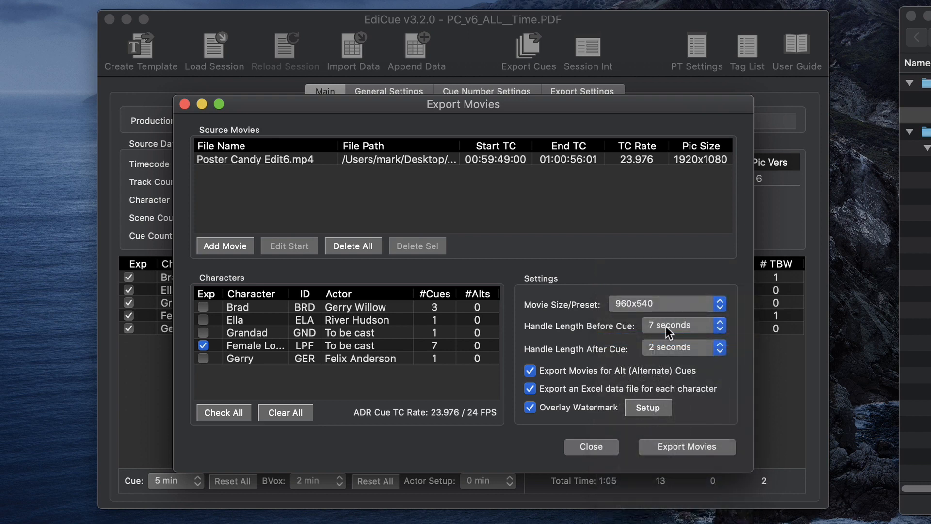
{"action": "left_click", "coordinate": [714, 331]}
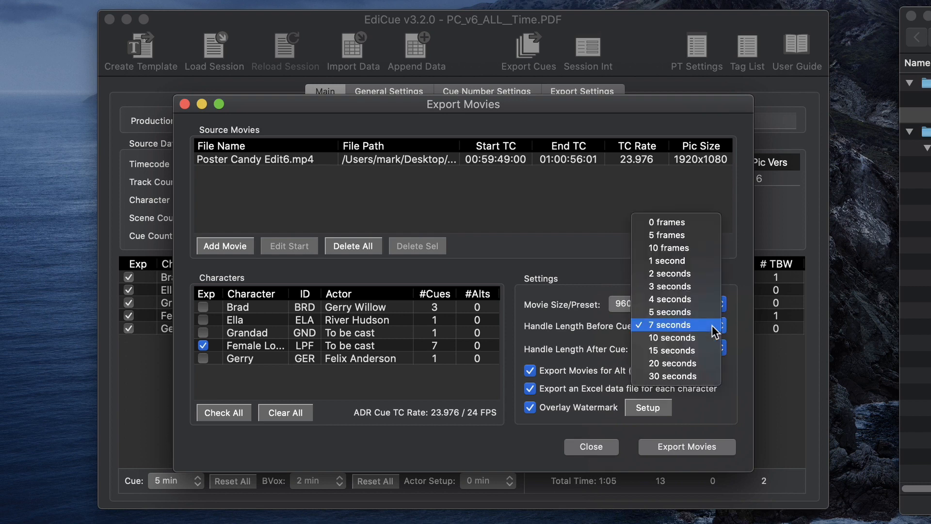
{"action": "left_click", "coordinate": [712, 325]}
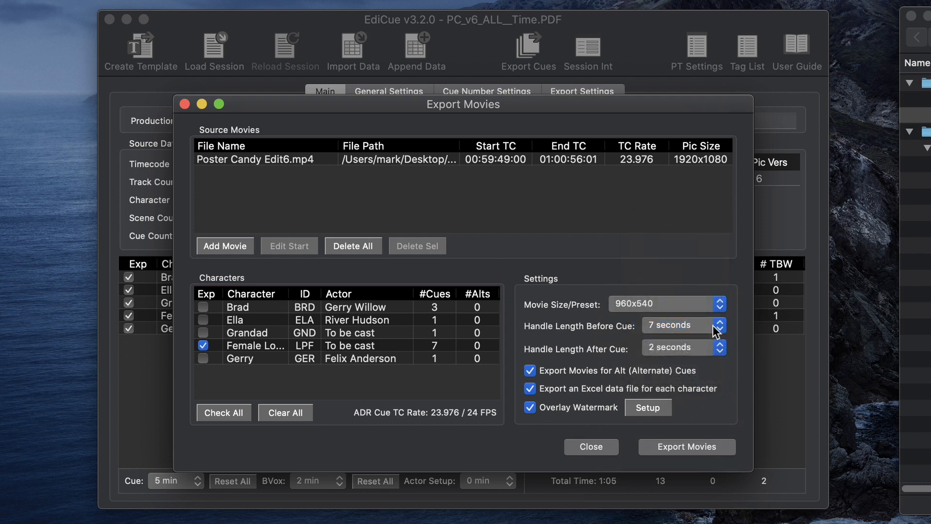
Open the overlay watermark setup and move the preview movie to about 00:48
{"action": "left_click", "coordinate": [584, 372]}
{"action": "left_click", "coordinate": [585, 372]}
{"action": "left_click", "coordinate": [641, 400]}
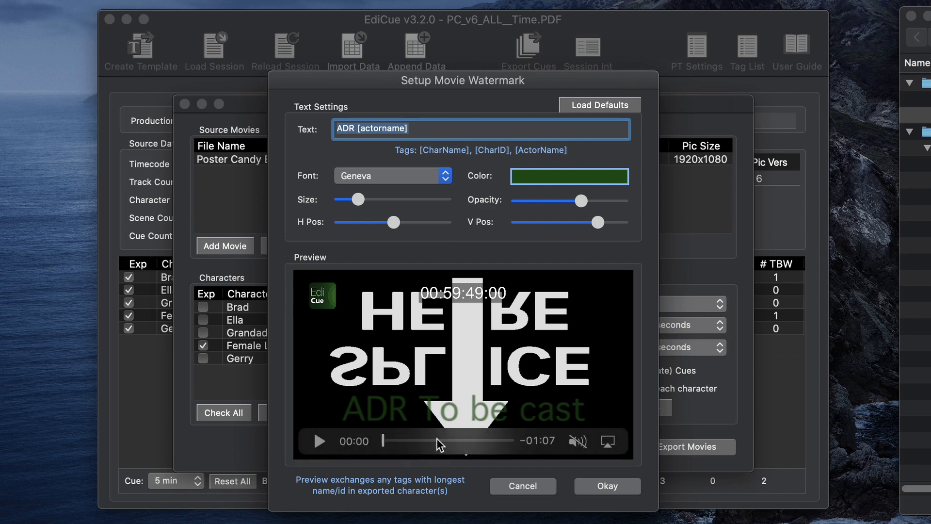
{"action": "left_click_drag", "start_coordinate": [436, 440], "coordinate": [474, 436]}
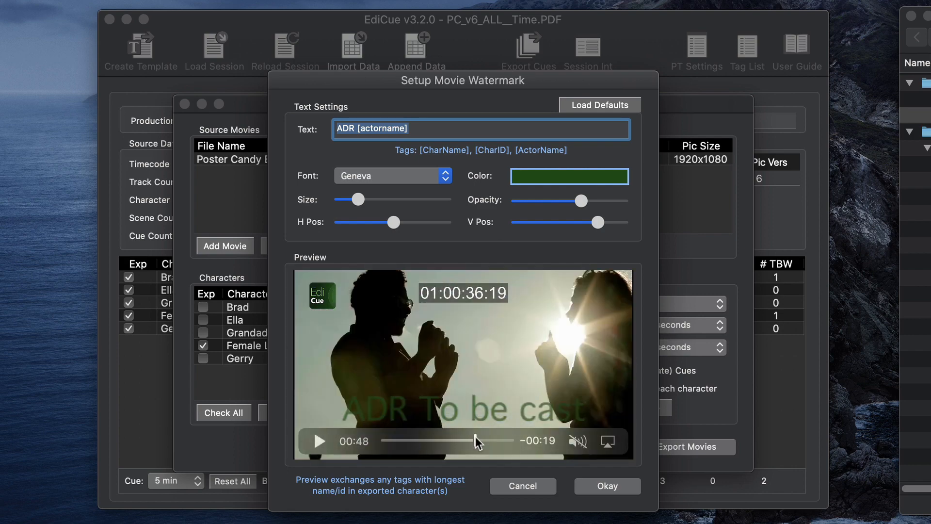
Shift the "ADR [actorname]" watermark slightly to the left in the picture and increase its opacity
{"action": "left_click", "coordinate": [423, 130]}
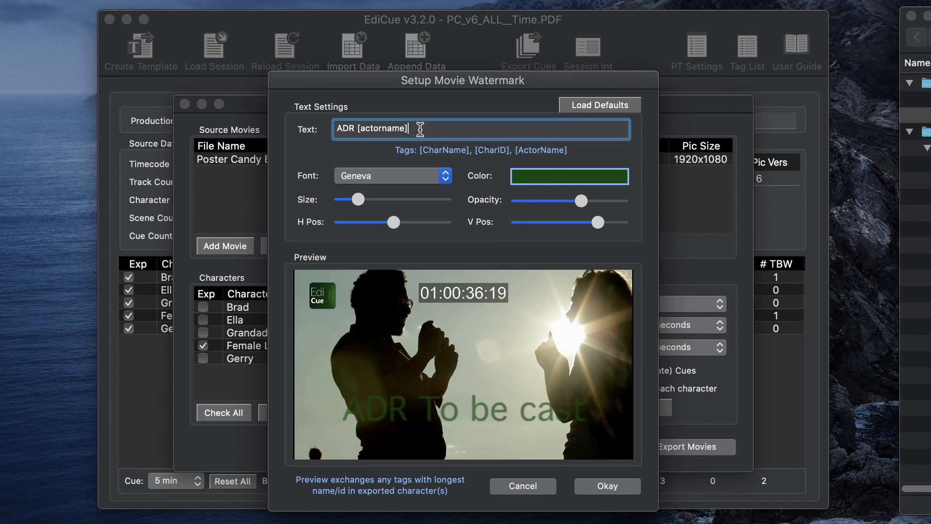
{"action": "left_click_drag", "start_coordinate": [423, 130], "coordinate": [314, 131]}
{"action": "left_click", "coordinate": [423, 129]}
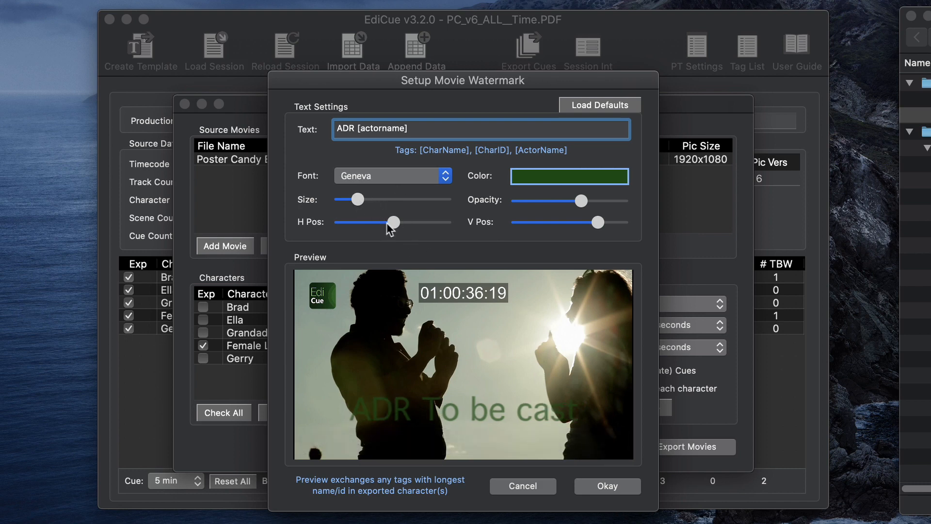
{"action": "mouse_move", "coordinate": [393, 223]}
{"action": "left_mouse_down"}
{"action": "mouse_move", "coordinate": [366, 225]}
{"action": "mouse_move", "coordinate": [385, 230]}
{"action": "left_mouse_up"}
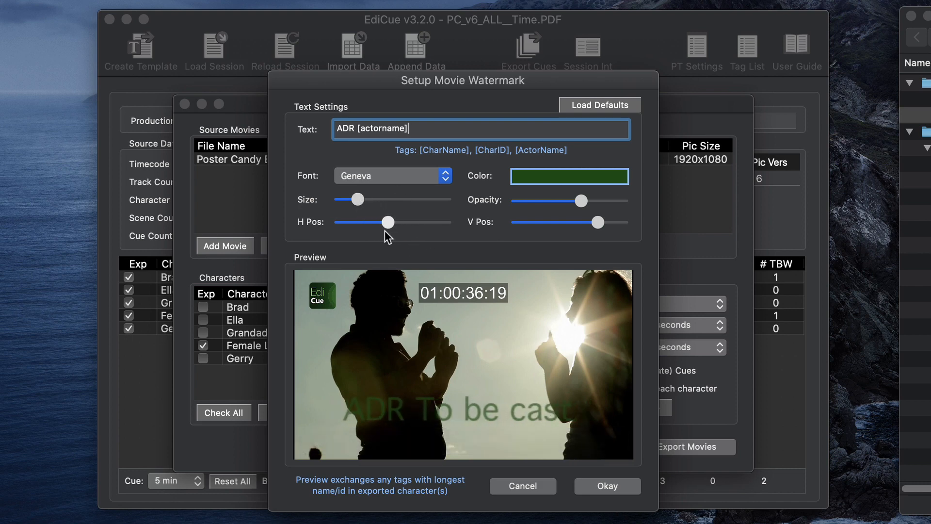
{"action": "left_click_drag", "start_coordinate": [581, 200], "coordinate": [616, 201]}
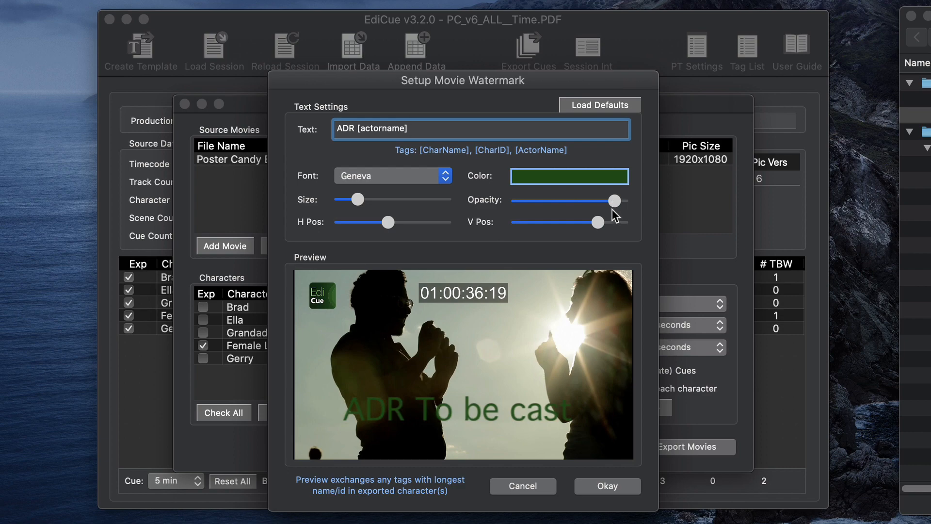
Accept the watermark settings, export the Female Looper cue movies and expand the exported LPF_Movie_Files folder
{"action": "left_click", "coordinate": [611, 487]}
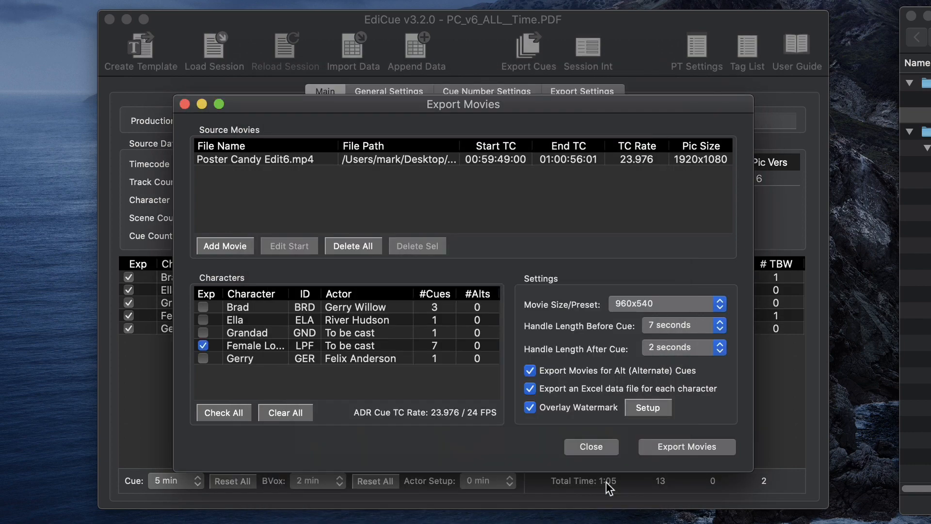
{"action": "left_click", "coordinate": [700, 446]}
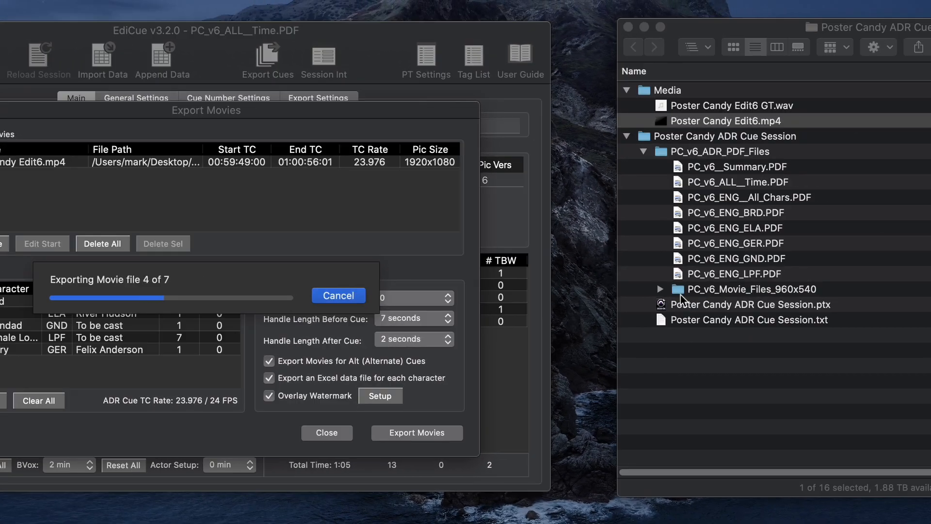
{"action": "left_click", "coordinate": [661, 289]}
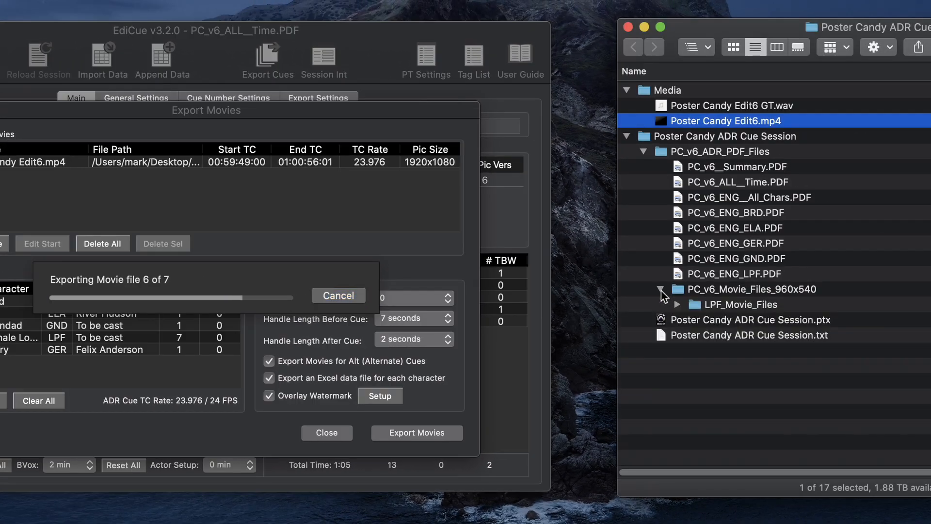
{"action": "left_click", "coordinate": [676, 304]}
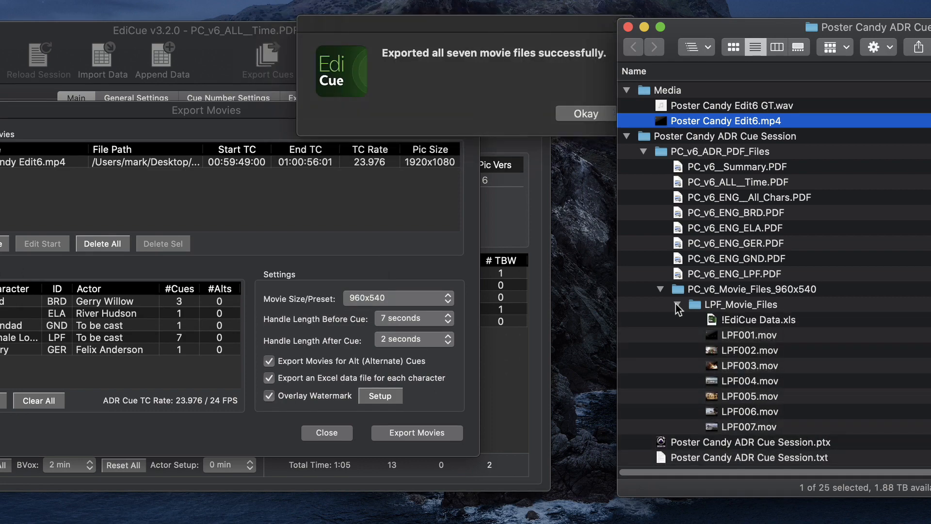
{"action": "left_click", "coordinate": [564, 117]}
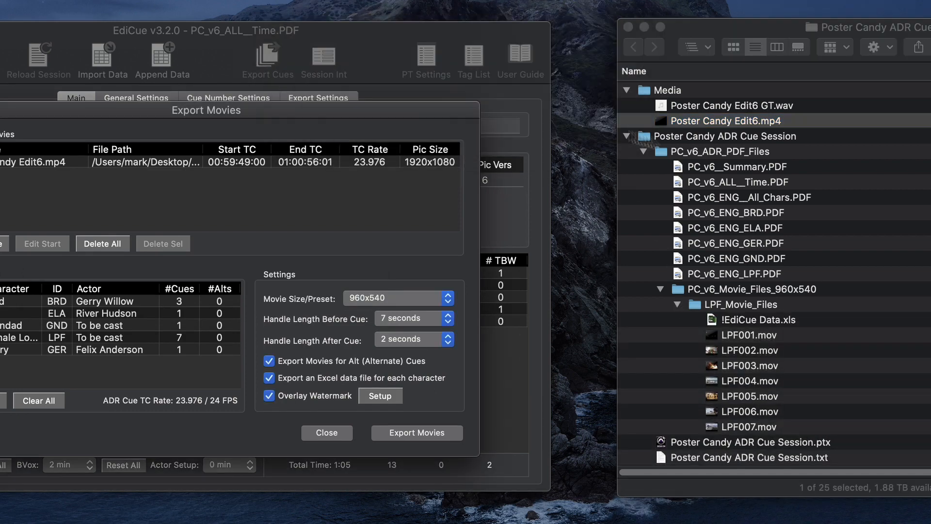
Play the exported cue movie LPF006.mov to check its watermark and timecode, and close it
{"action": "double_click", "coordinate": [731, 413]}
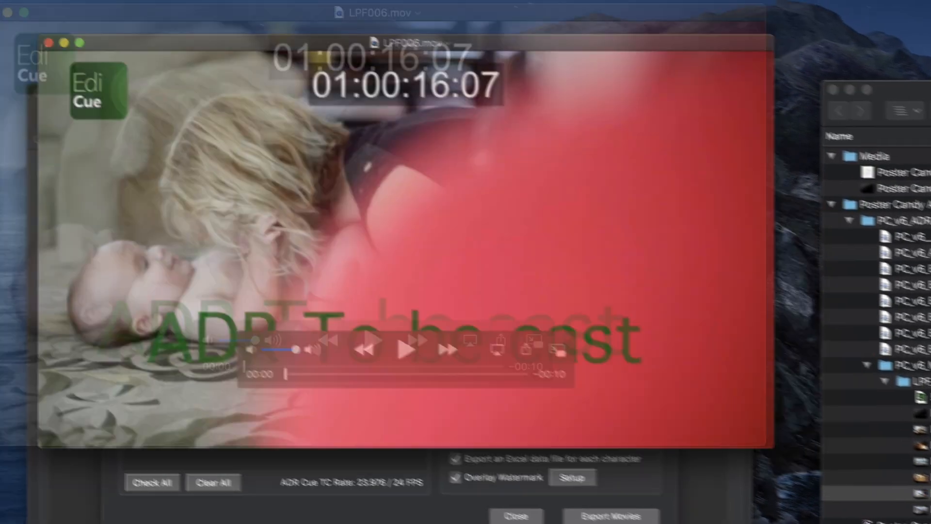
{"action": "key", "text": "space"}
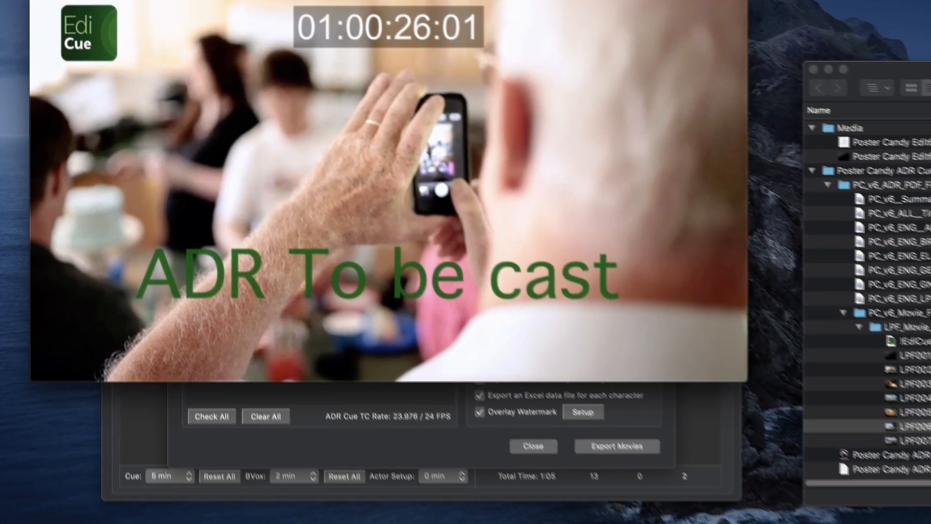
{"action": "key", "text": "super+w"}
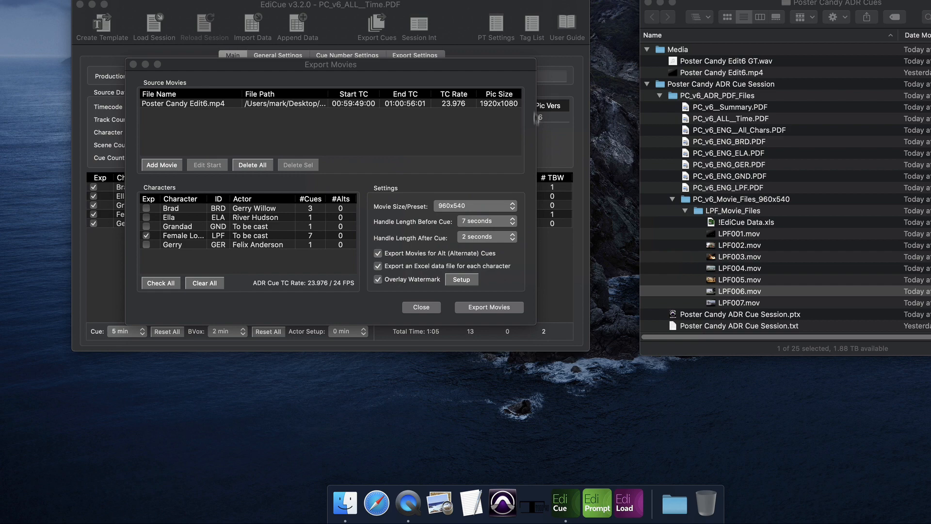
Switch to Actors Mobile EDITOR and load the whole LPF_Movie_Files folder into it
{"action": "left_click", "coordinate": [533, 507]}
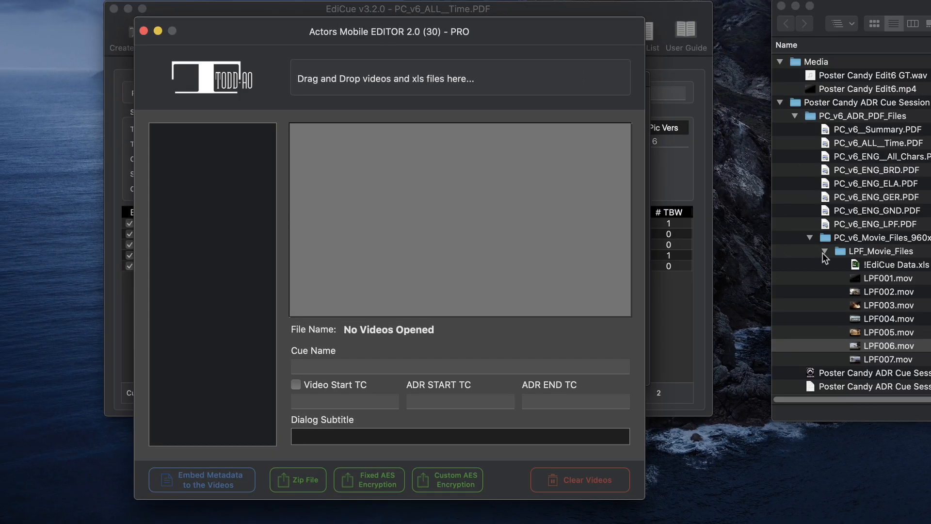
{"action": "left_click", "coordinate": [824, 252]}
{"action": "left_click_drag", "start_coordinate": [843, 251], "coordinate": [210, 224]}
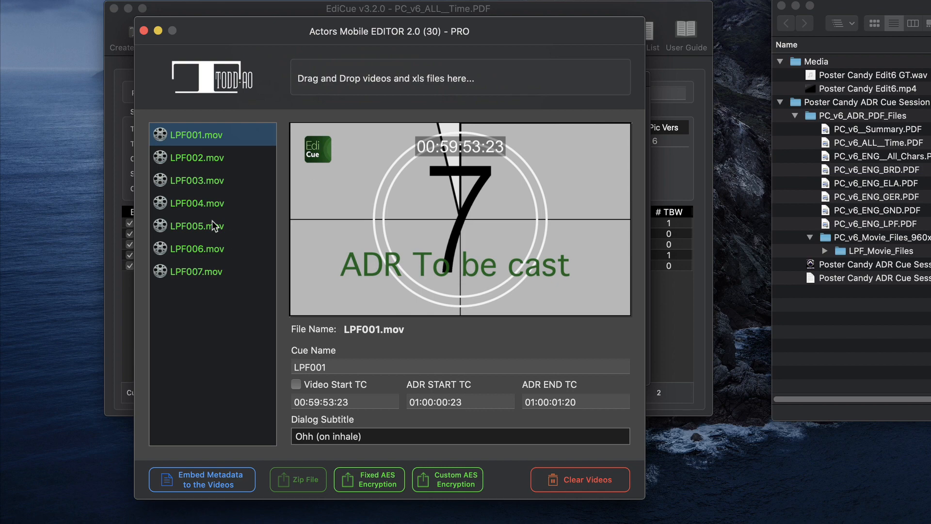
Review the loaded cue movies through LPF004.mov and embed the metadata into the videos
{"action": "key", "text": "Down"}
{"action": "key", "text": "Down"}
{"action": "key", "text": "Down"}
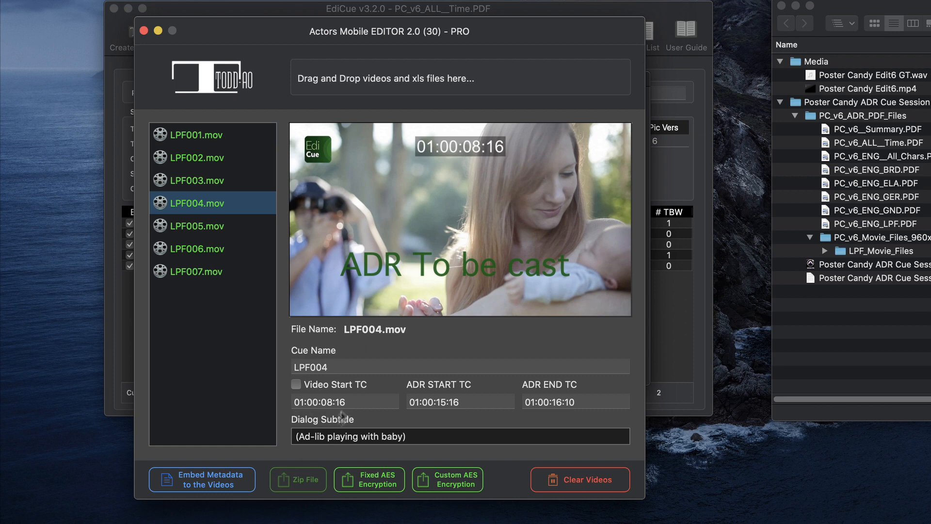
{"action": "left_click", "coordinate": [212, 484]}
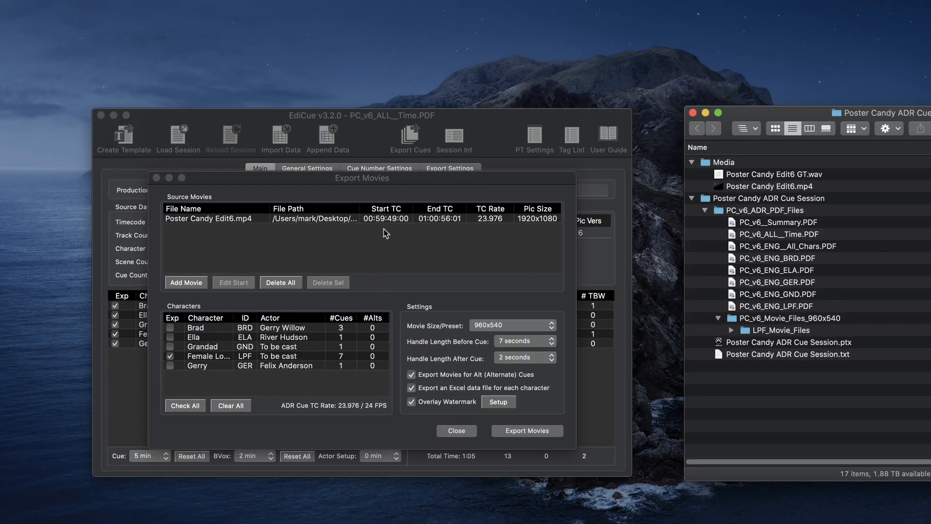
Return to EdiCue, close the movie export and open the Export WAV Files window
{"action": "left_click", "coordinate": [386, 233]}
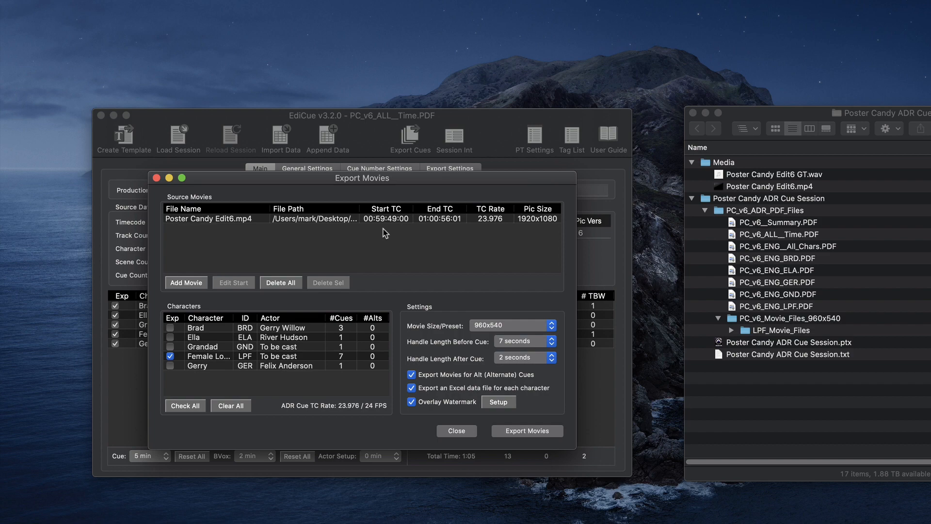
{"action": "left_click", "coordinate": [451, 432]}
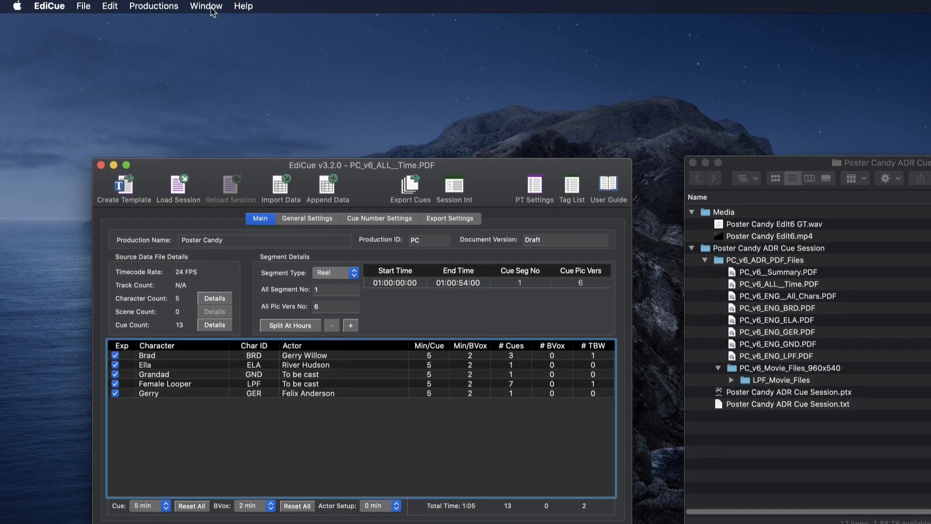
{"action": "left_click", "coordinate": [210, 7]}
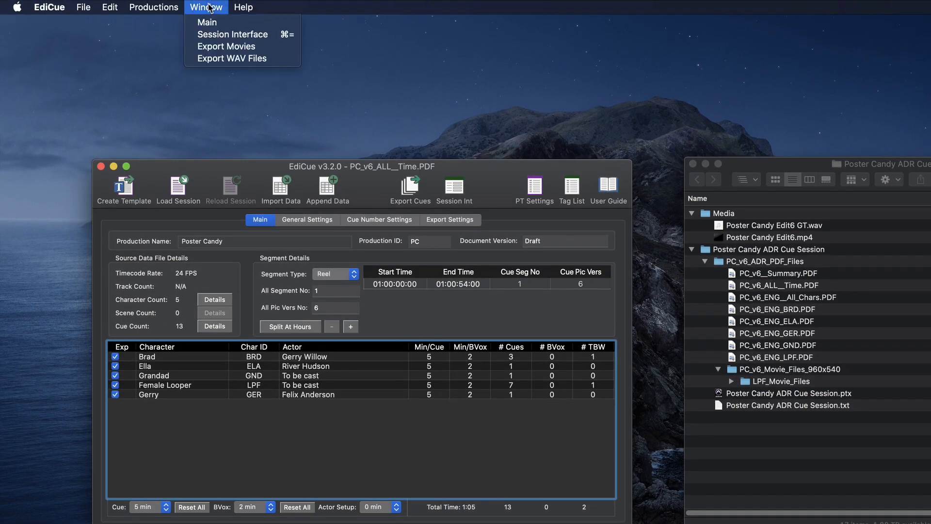
{"action": "left_click", "coordinate": [226, 58]}
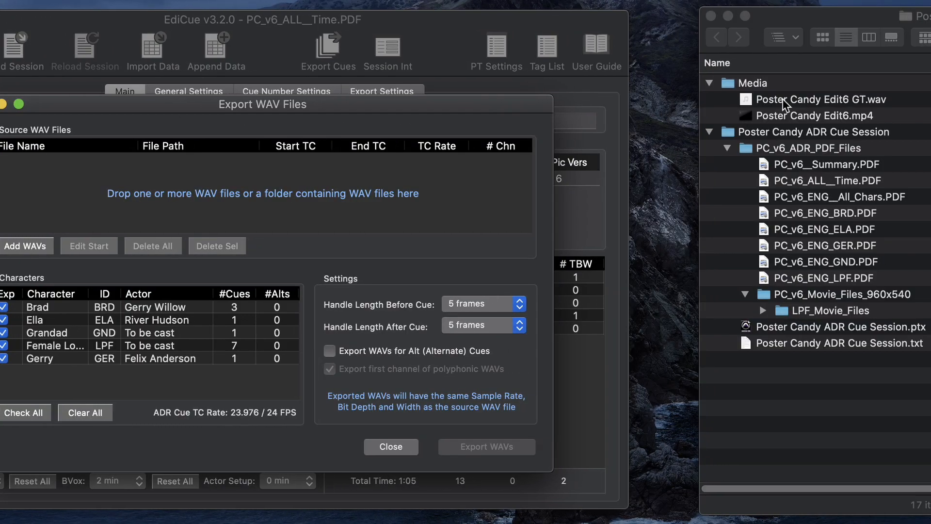
Load Poster Candy Edit6 GT.wav as the source WAV file with a TC rate of 23.976 FPS
{"action": "left_click_drag", "start_coordinate": [784, 99], "coordinate": [389, 167]}
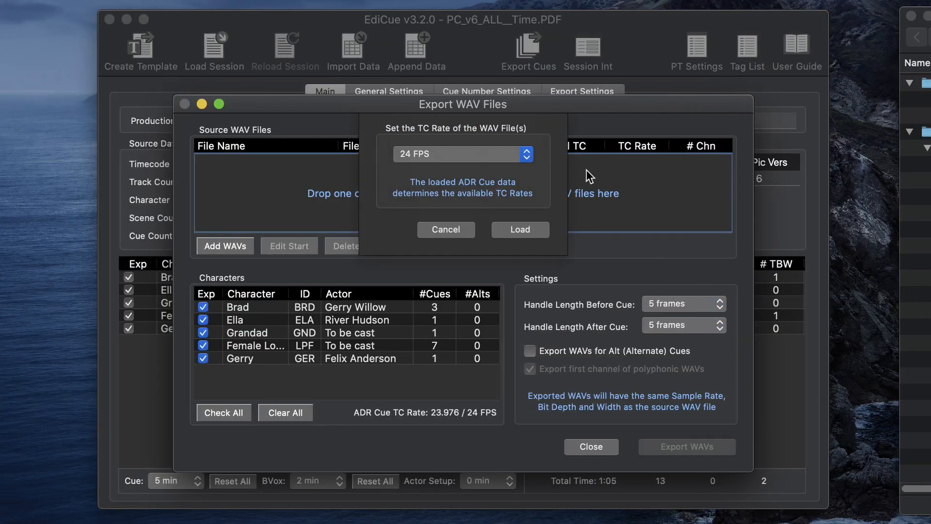
{"action": "left_click", "coordinate": [505, 151]}
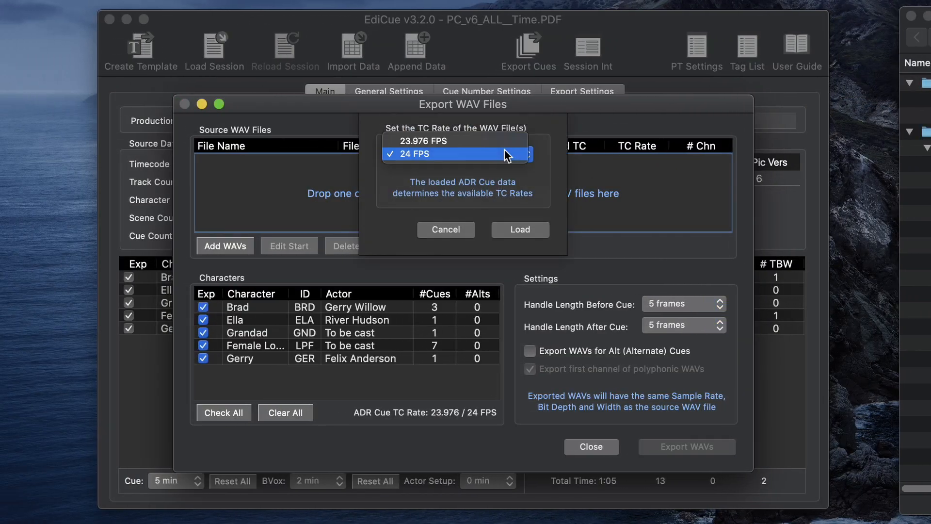
{"action": "left_click", "coordinate": [504, 143]}
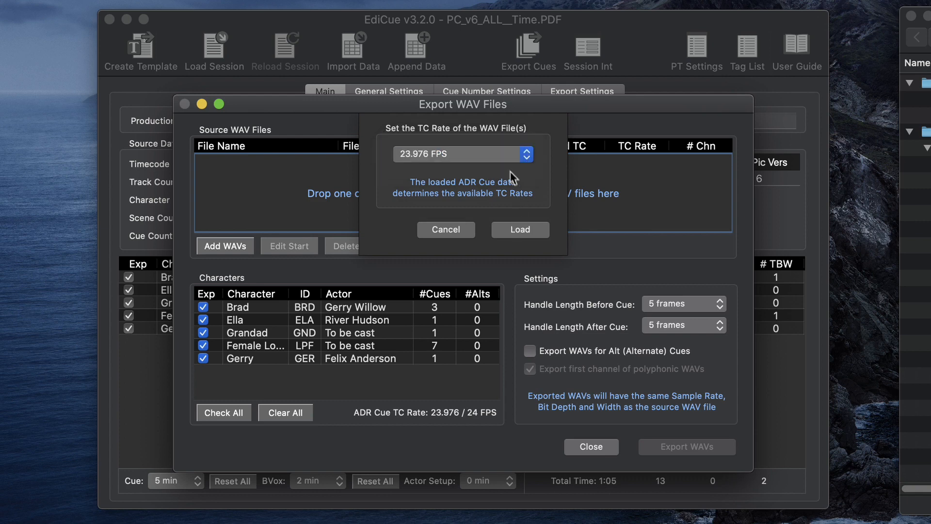
{"action": "left_click", "coordinate": [506, 153]}
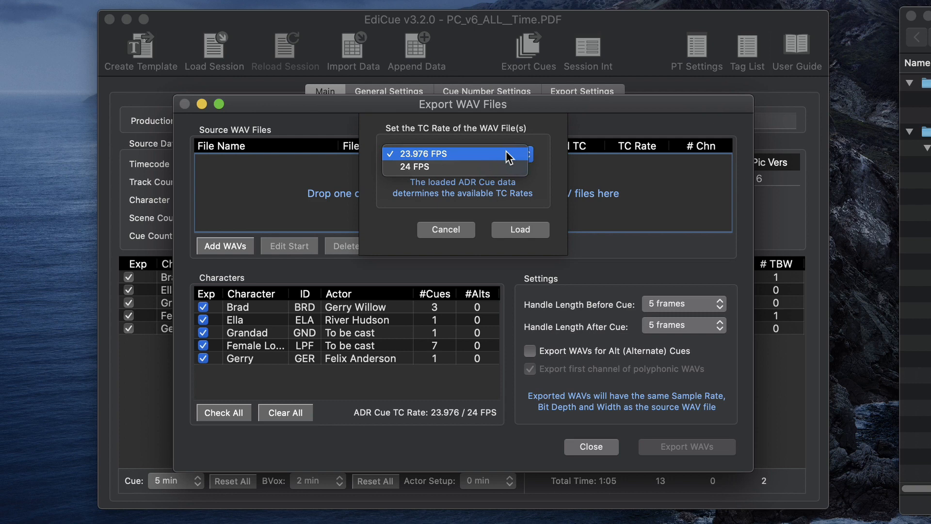
{"action": "left_click", "coordinate": [505, 153]}
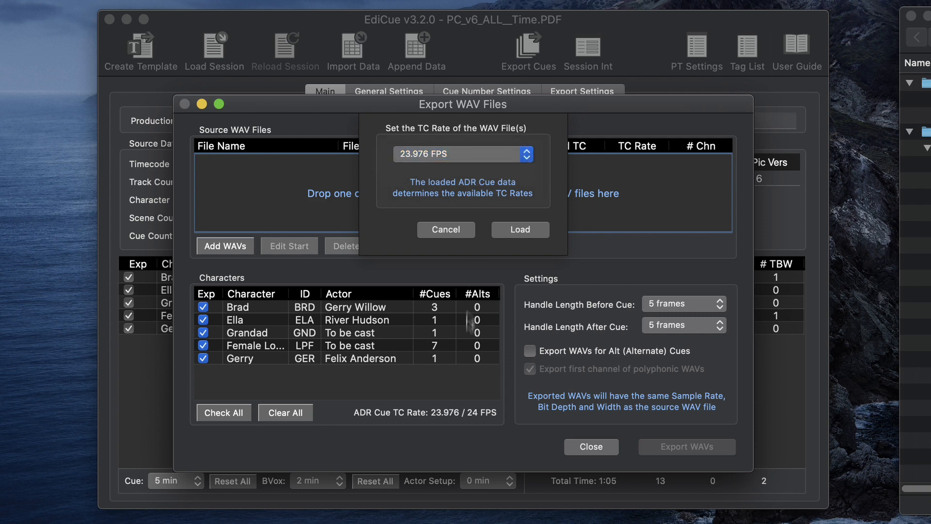
{"action": "left_click", "coordinate": [515, 229]}
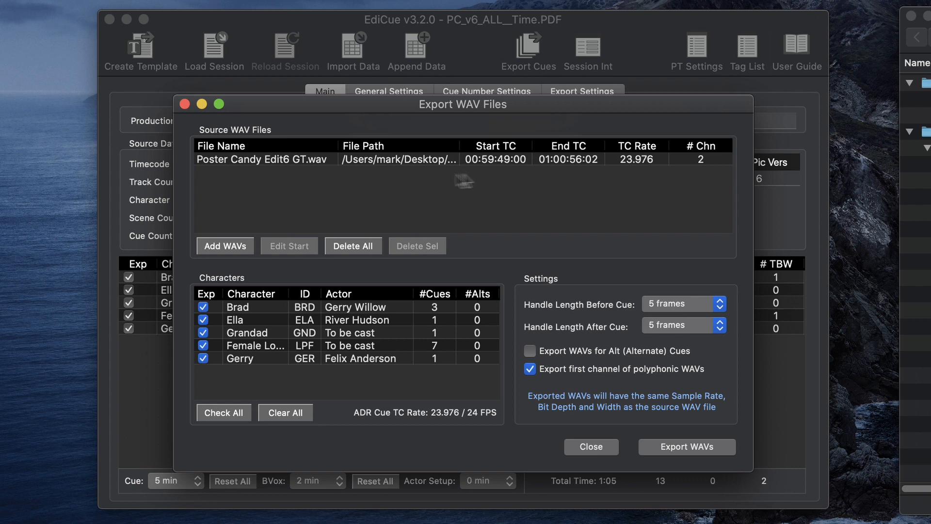
Export WAV cues for all characters with 5-frame handles, using only the first channel of polyphonic WAVs
{"action": "left_click", "coordinate": [394, 162]}
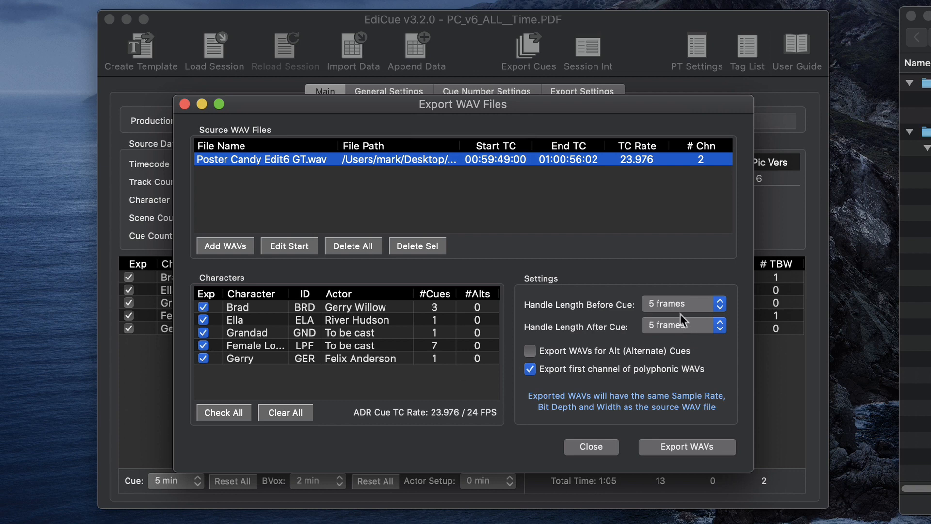
{"action": "left_click", "coordinate": [673, 302]}
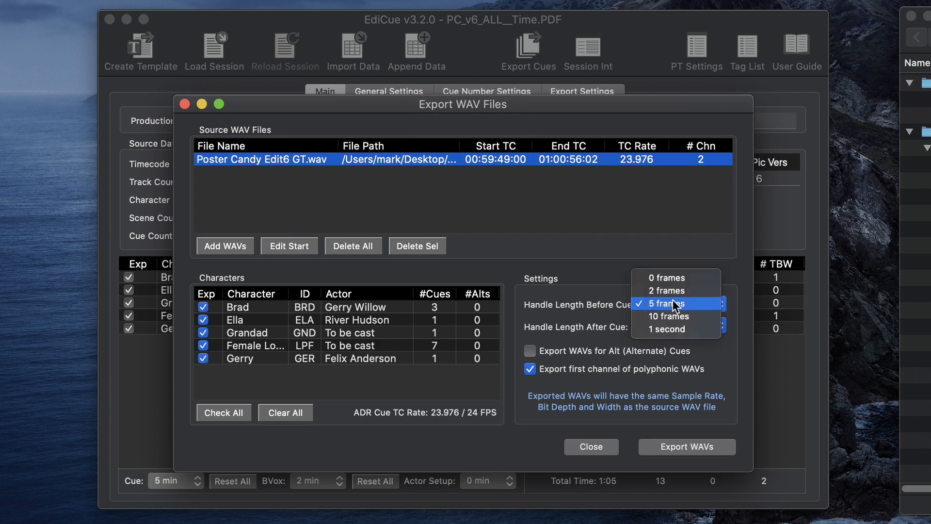
{"action": "left_click", "coordinate": [673, 302]}
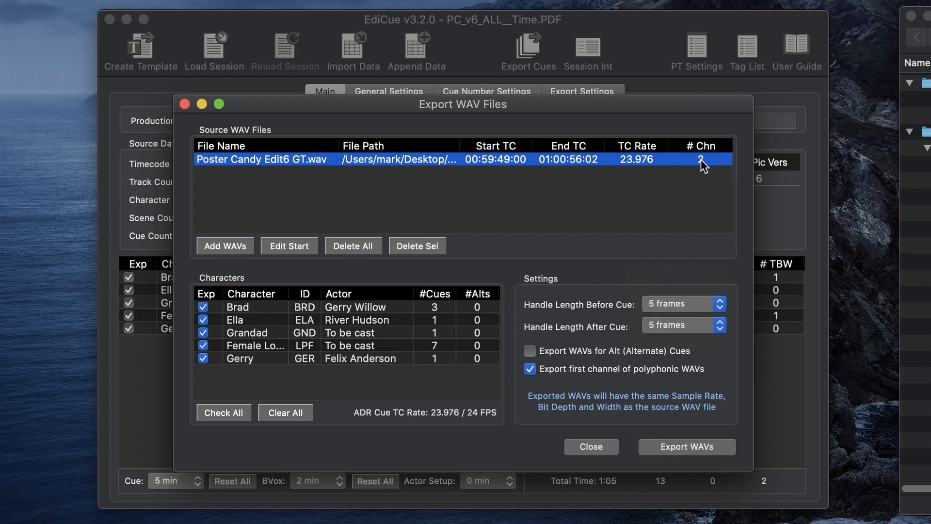
{"action": "left_click", "coordinate": [563, 368]}
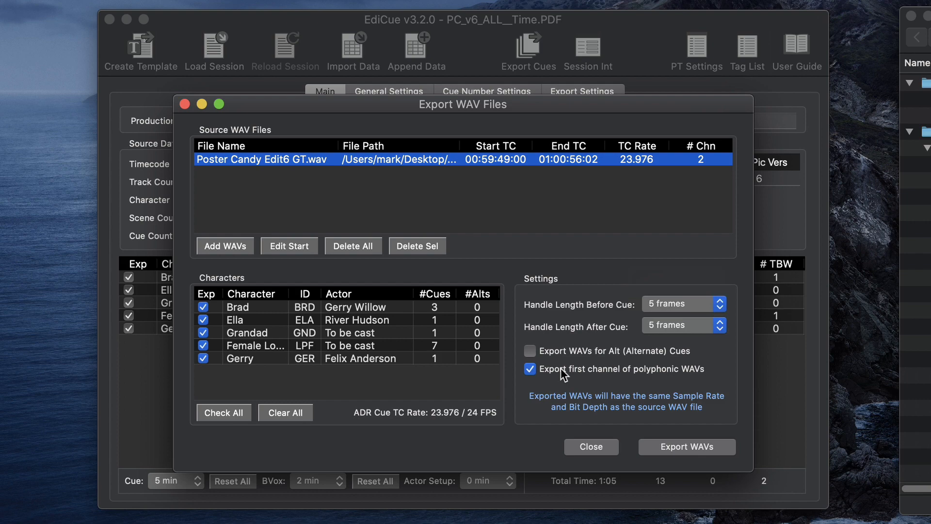
{"action": "left_click", "coordinate": [689, 446]}
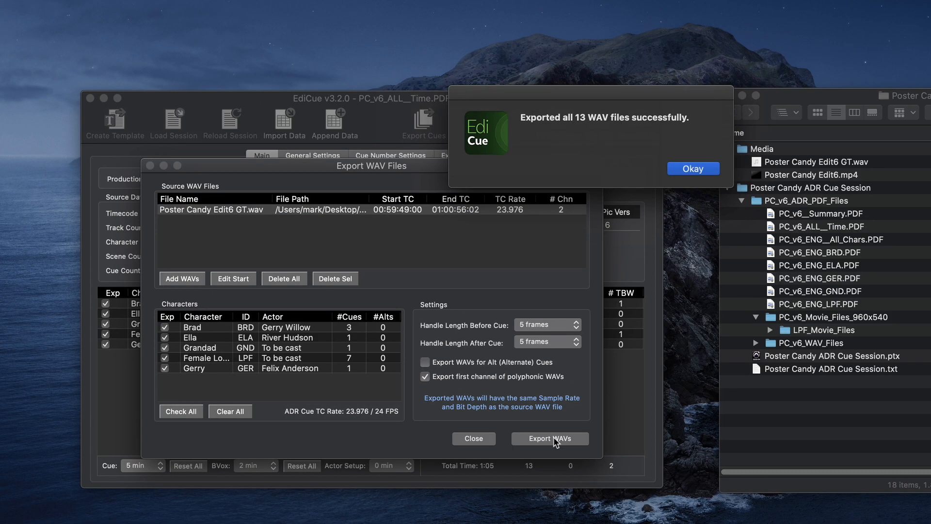
{"action": "left_click", "coordinate": [699, 172]}
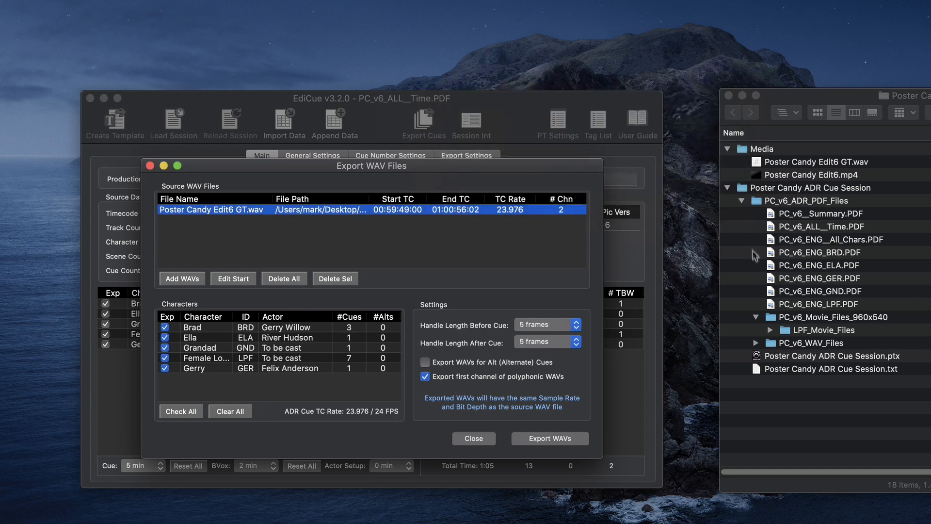
Expand the LPF_WAV_Files folder inside PC_v6_WAV_Files and play the exported LPF006.wav
{"action": "left_click", "coordinate": [755, 316]}
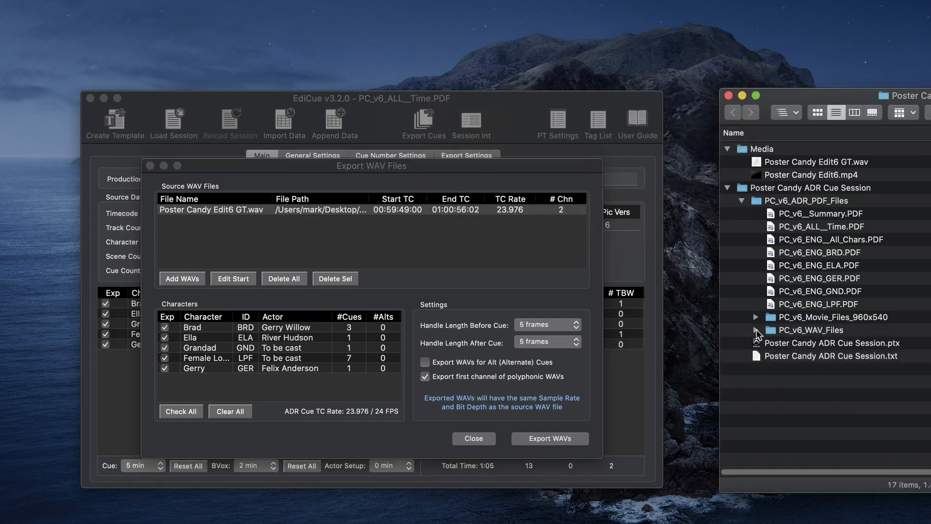
{"action": "left_click", "coordinate": [755, 330]}
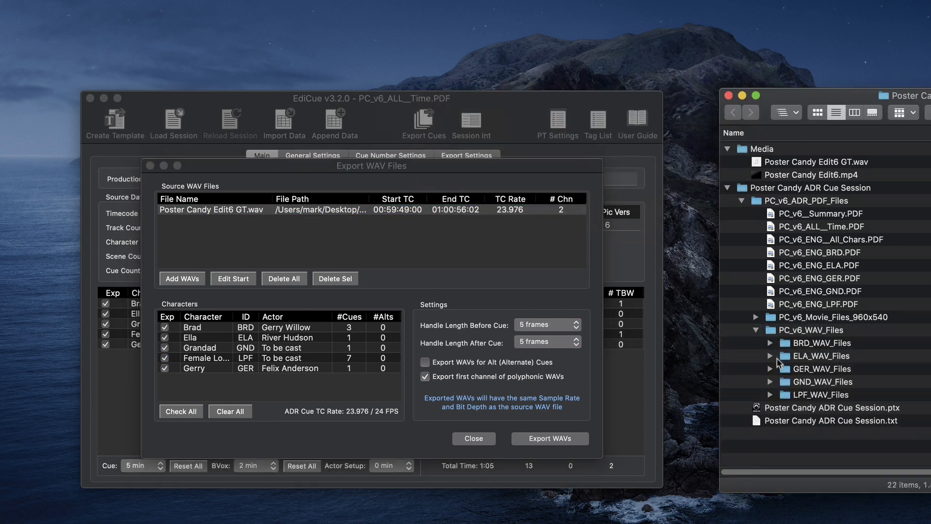
{"action": "left_click", "coordinate": [770, 395]}
{"action": "scroll", "coordinate": [764, 327], "scroll_direction": "down", "scroll_amount": 3}
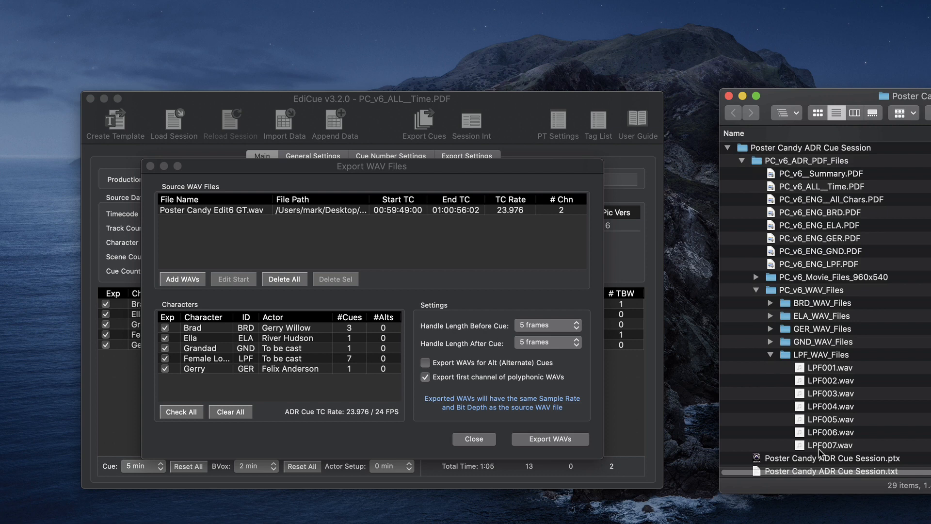
{"action": "left_click", "coordinate": [809, 433]}
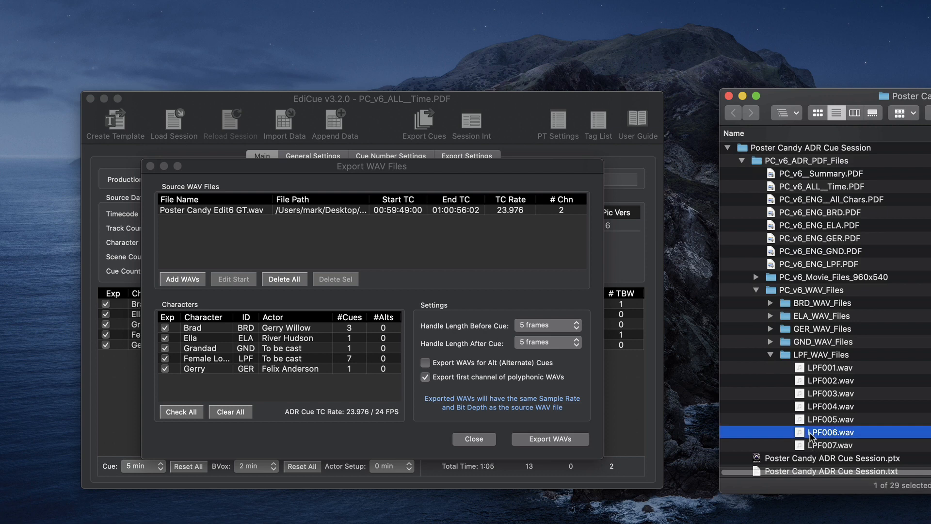
{"action": "key", "text": "space"}
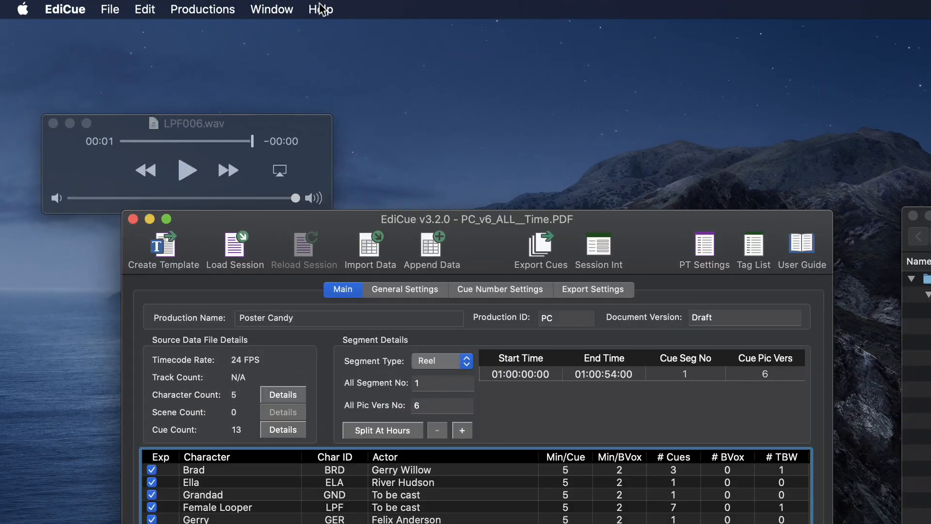
Bring up EdiCue's list of help and support resources
{"action": "left_click", "coordinate": [318, 9]}
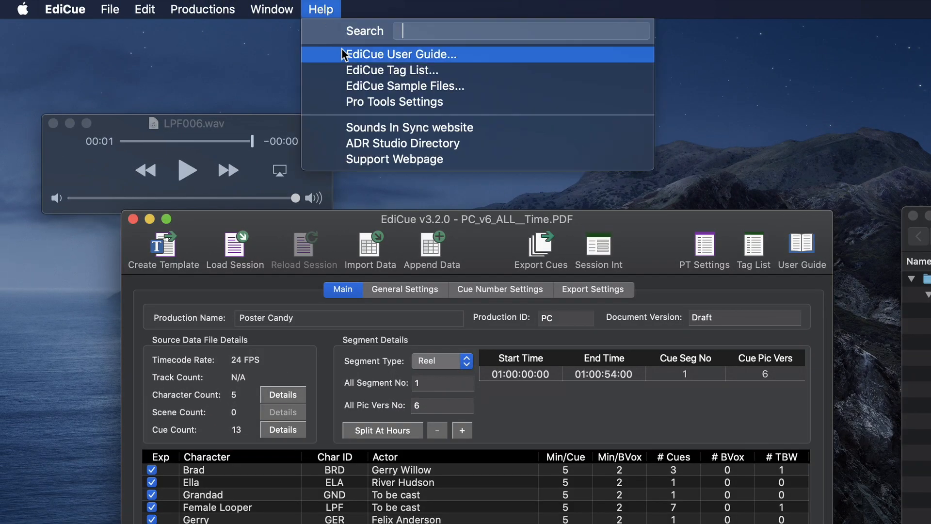